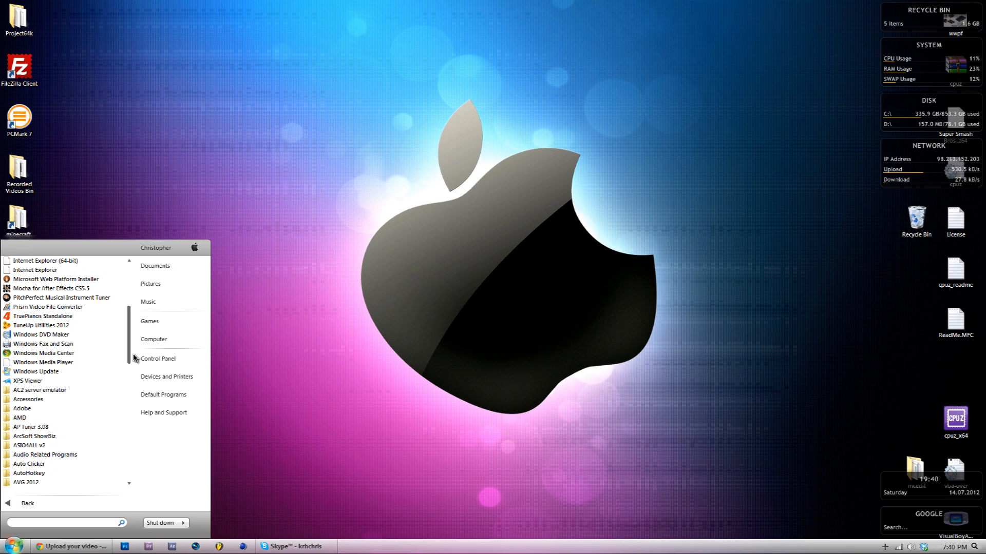
Find the Rpg Maker VX Ace Full folder in the installed programs and launch RPG Maker VX Ace
{"action": "scroll", "coordinate": [134, 358], "scroll_direction": "up", "scroll_amount": 3}
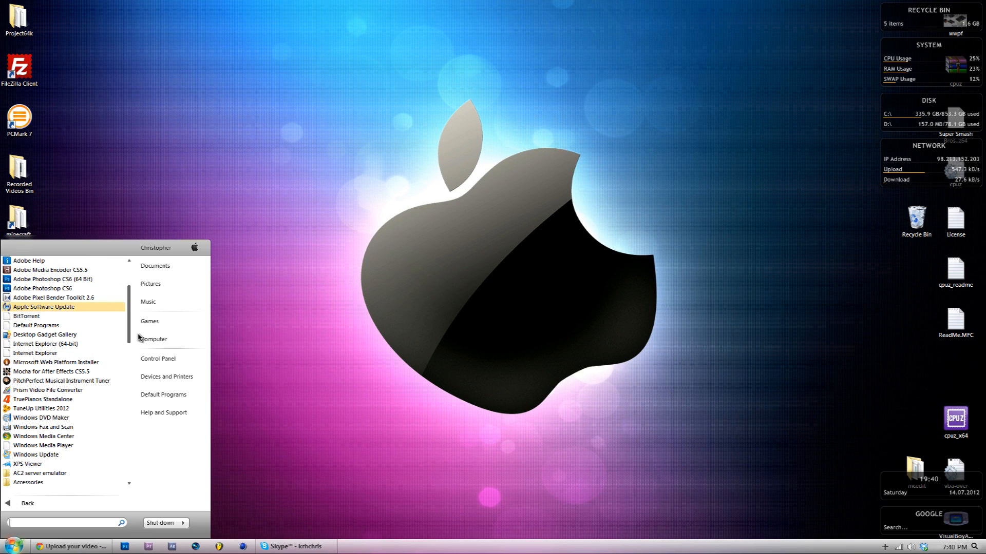
{"action": "scroll", "coordinate": [138, 335], "scroll_direction": "up", "scroll_amount": 2}
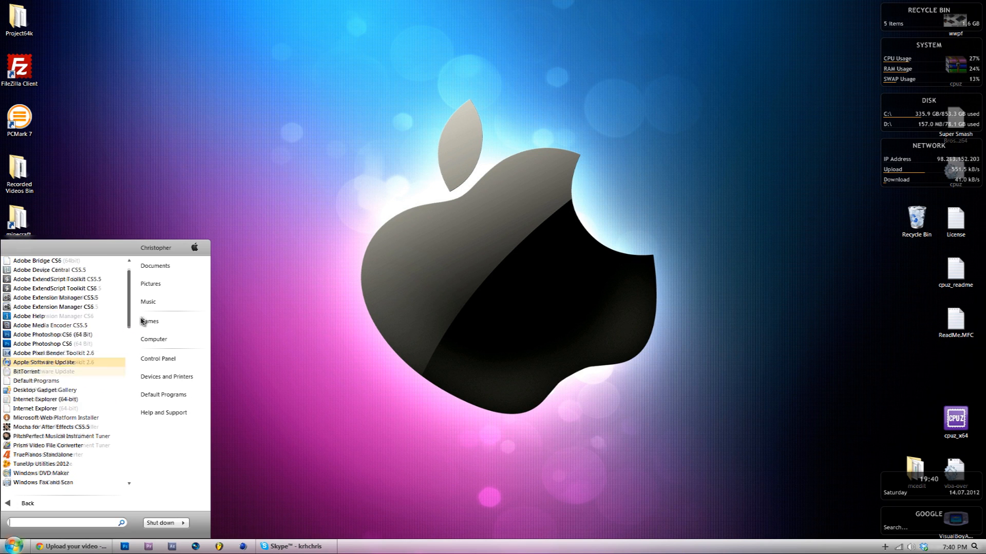
{"action": "left_click_drag", "start_coordinate": [130, 328], "coordinate": [136, 386]}
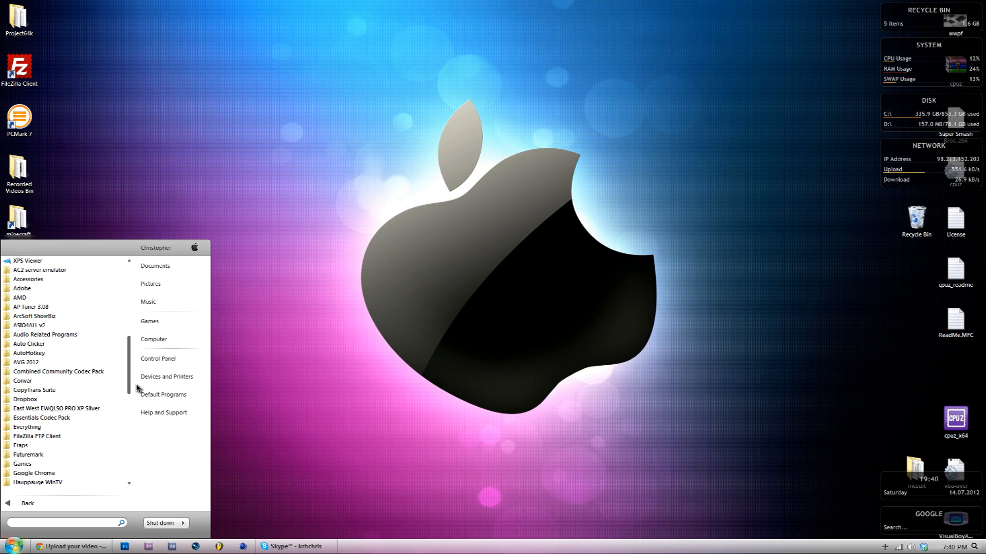
{"action": "left_click_drag", "start_coordinate": [138, 389], "coordinate": [129, 455]}
{"action": "left_click", "coordinate": [88, 447]}
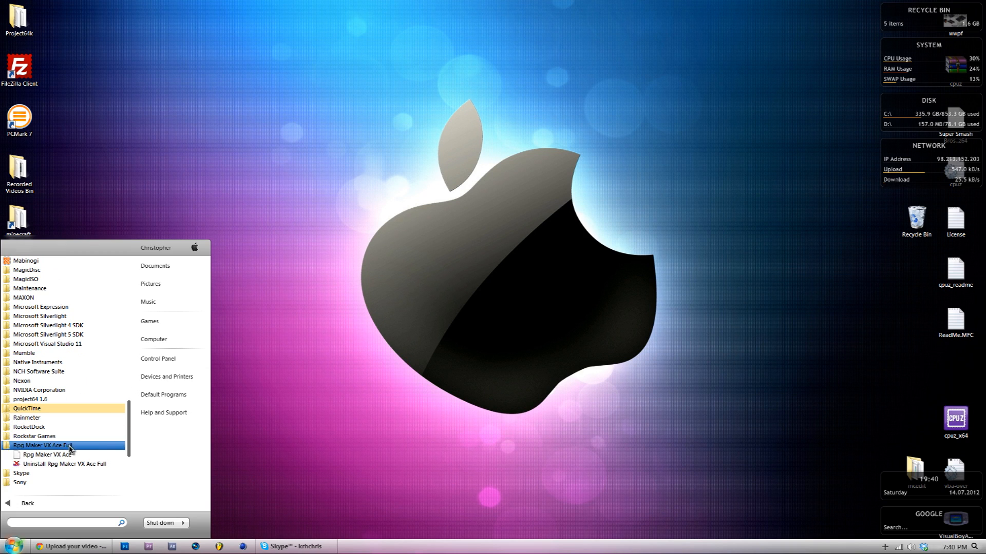
{"action": "left_click", "coordinate": [53, 455]}
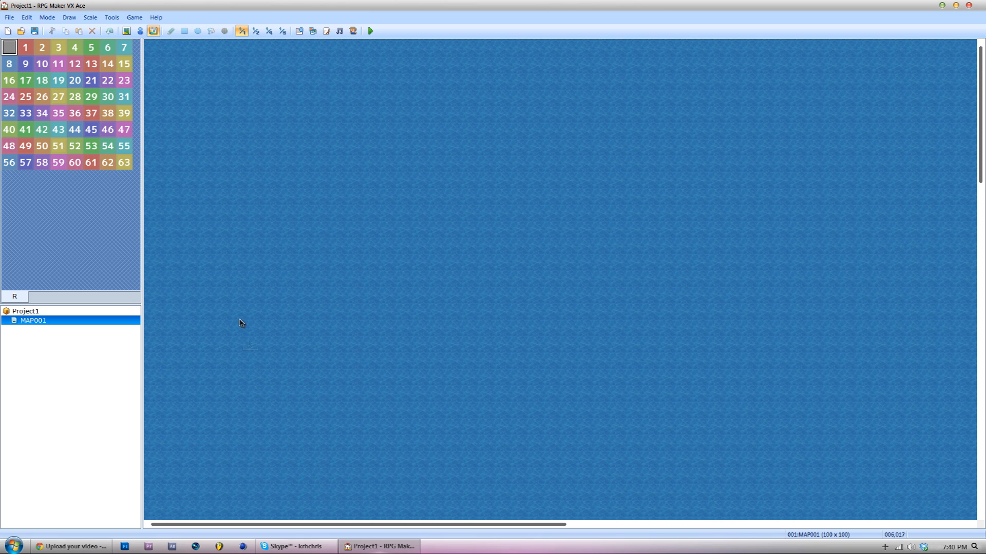
Switch to map editing and paint an irregular desert landmass around the player's starting position
{"action": "left_click", "coordinate": [126, 32]}
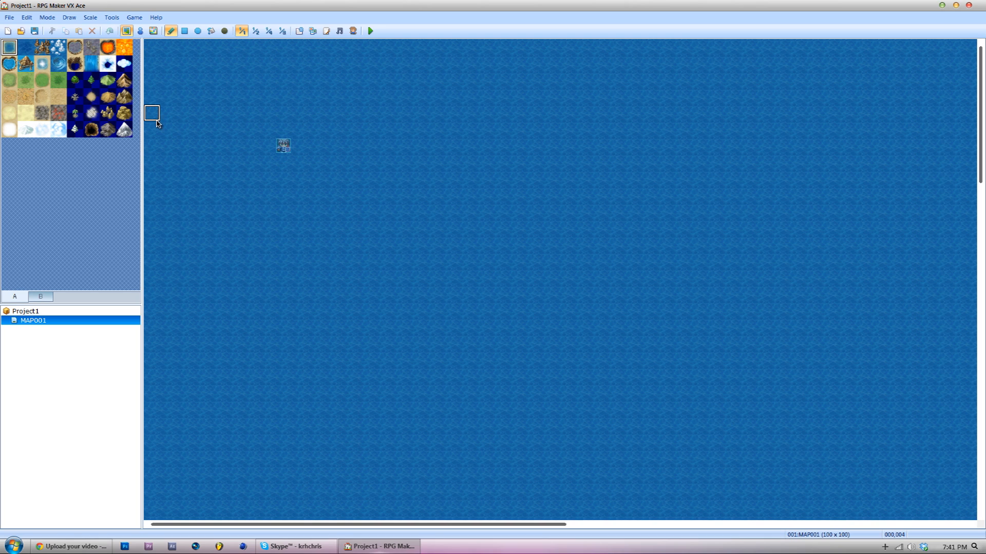
{"action": "left_click", "coordinate": [132, 18]}
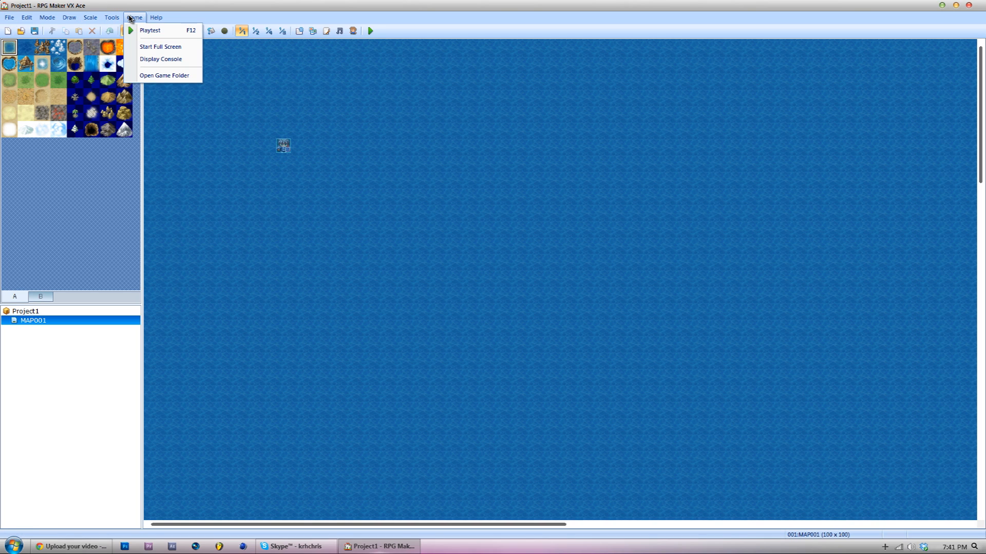
{"action": "left_click", "coordinate": [130, 18]}
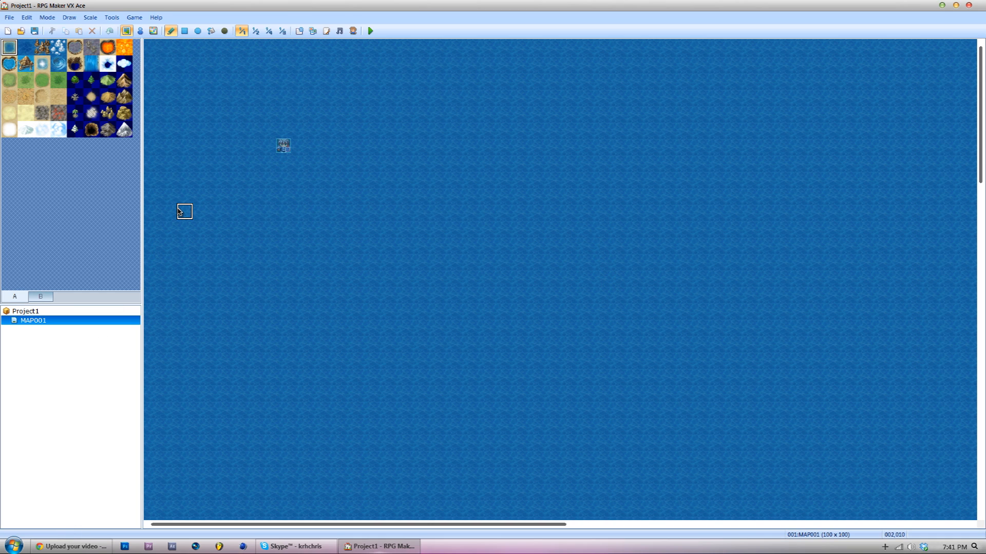
{"action": "left_click", "coordinate": [10, 97]}
{"action": "mouse_move", "coordinate": [315, 115]}
{"action": "left_mouse_down"}
{"action": "mouse_move", "coordinate": [282, 146]}
{"action": "mouse_move", "coordinate": [253, 154]}
{"action": "mouse_move", "coordinate": [286, 128]}
{"action": "mouse_move", "coordinate": [281, 156]}
{"action": "mouse_move", "coordinate": [282, 125]}
{"action": "mouse_move", "coordinate": [299, 110]}
{"action": "mouse_move", "coordinate": [266, 176]}
{"action": "mouse_move", "coordinate": [335, 211]}
{"action": "mouse_move", "coordinate": [286, 211]}
{"action": "mouse_move", "coordinate": [300, 211]}
{"action": "mouse_move", "coordinate": [348, 163]}
{"action": "mouse_move", "coordinate": [345, 141]}
{"action": "mouse_move", "coordinate": [334, 149]}
{"action": "mouse_move", "coordinate": [334, 197]}
{"action": "mouse_move", "coordinate": [459, 195]}
{"action": "mouse_move", "coordinate": [382, 260]}
{"action": "mouse_move", "coordinate": [298, 276]}
{"action": "mouse_move", "coordinate": [345, 244]}
{"action": "mouse_move", "coordinate": [397, 241]}
{"action": "mouse_move", "coordinate": [399, 231]}
{"action": "mouse_move", "coordinate": [371, 228]}
{"action": "mouse_move", "coordinate": [448, 162]}
{"action": "mouse_move", "coordinate": [445, 199]}
{"action": "mouse_move", "coordinate": [475, 238]}
{"action": "mouse_move", "coordinate": [529, 260]}
{"action": "mouse_move", "coordinate": [448, 259]}
{"action": "mouse_move", "coordinate": [588, 295]}
{"action": "mouse_move", "coordinate": [529, 312]}
{"action": "mouse_move", "coordinate": [599, 329]}
{"action": "left_mouse_up"}
Add a cluster of dark brown mountains on the landmass's northeastern part and a single tan mountain below them
{"action": "left_click", "coordinate": [125, 80]}
{"action": "mouse_move", "coordinate": [381, 211]}
{"action": "left_mouse_down"}
{"action": "mouse_move", "coordinate": [434, 186]}
{"action": "mouse_move", "coordinate": [448, 196]}
{"action": "mouse_move", "coordinate": [426, 210]}
{"action": "mouse_move", "coordinate": [459, 179]}
{"action": "left_mouse_up"}
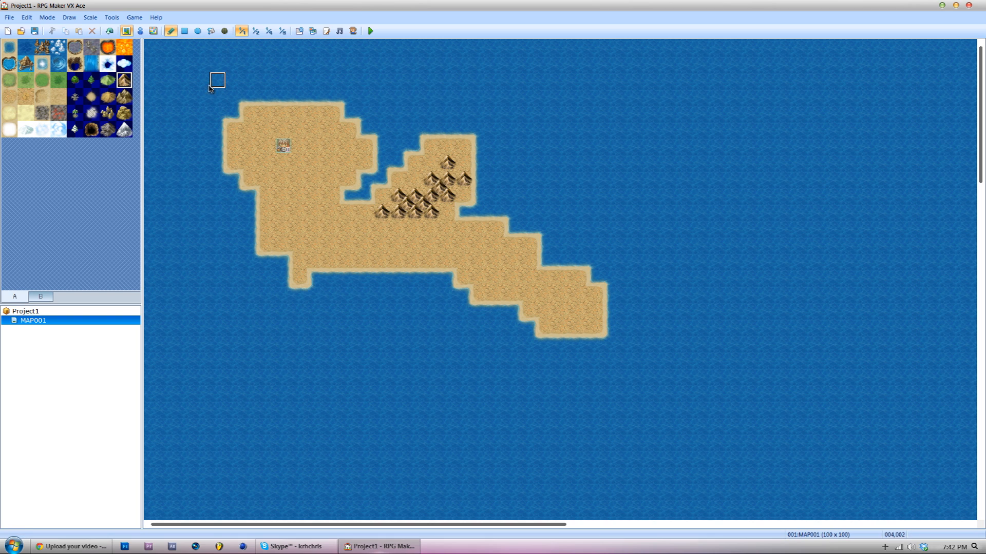
{"action": "left_click", "coordinate": [106, 100]}
{"action": "mouse_move", "coordinate": [465, 211]}
{"action": "left_mouse_down"}
{"action": "mouse_move", "coordinate": [498, 245]}
{"action": "mouse_move", "coordinate": [498, 228]}
{"action": "left_mouse_up"}
{"action": "key", "text": "ctrl+z"}
{"action": "left_click", "coordinate": [399, 244]}
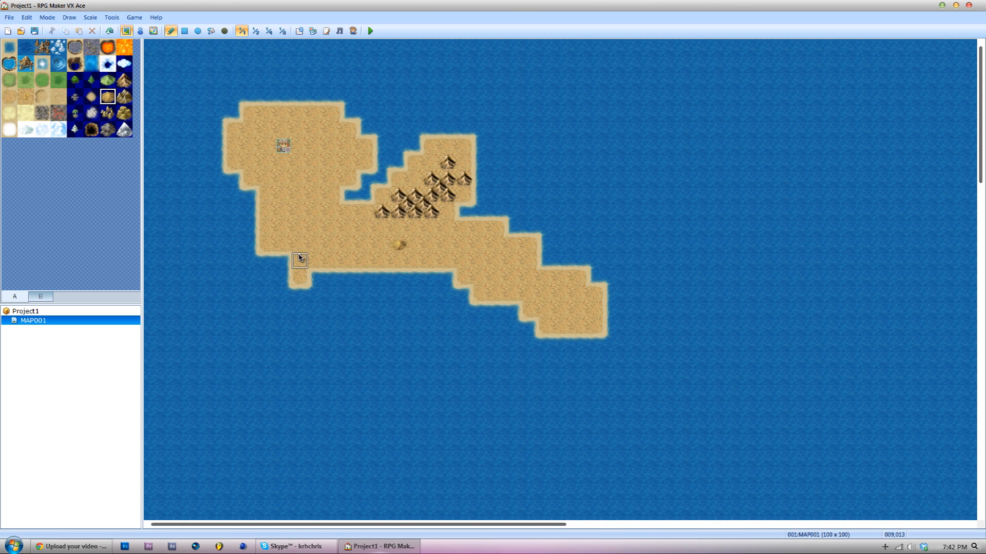
Inspect the player's starting position in event editing mode and return to map editing
{"action": "left_click", "coordinate": [139, 31]}
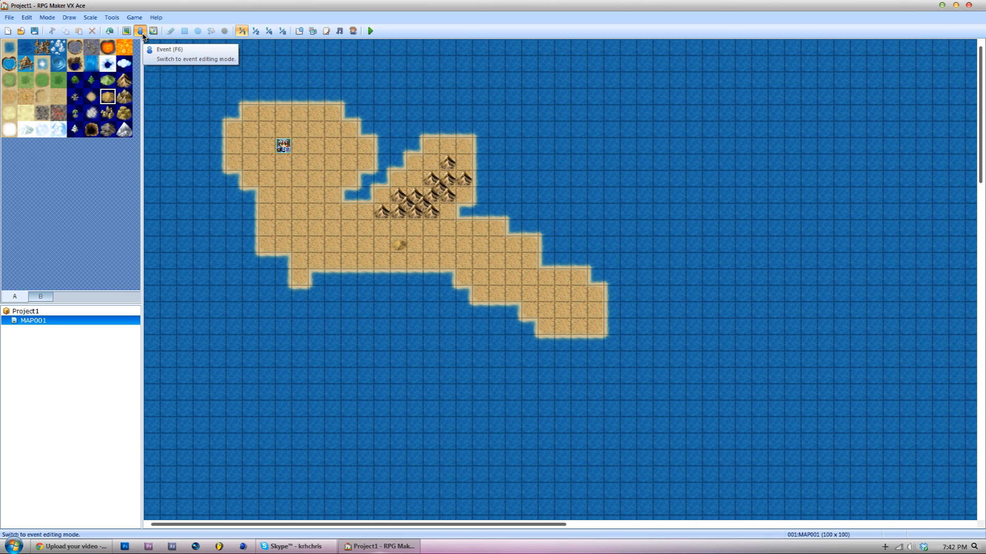
{"action": "left_click", "coordinate": [282, 149]}
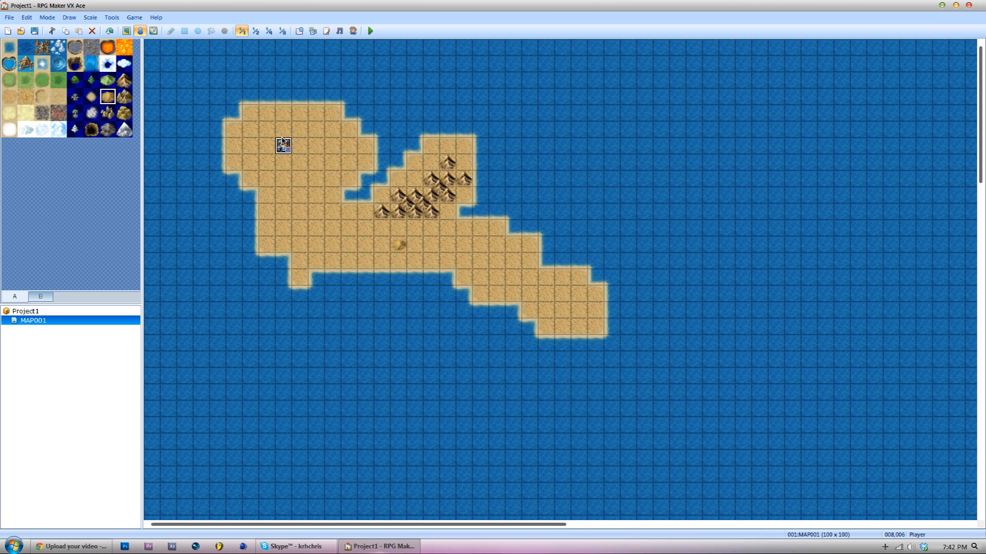
{"action": "mouse_move", "coordinate": [286, 150]}
{"action": "left_mouse_down"}
{"action": "mouse_move", "coordinate": [308, 157]}
{"action": "mouse_move", "coordinate": [284, 146]}
{"action": "mouse_move", "coordinate": [282, 132]}
{"action": "mouse_move", "coordinate": [283, 147]}
{"action": "left_mouse_up"}
{"action": "left_click", "coordinate": [126, 31]}
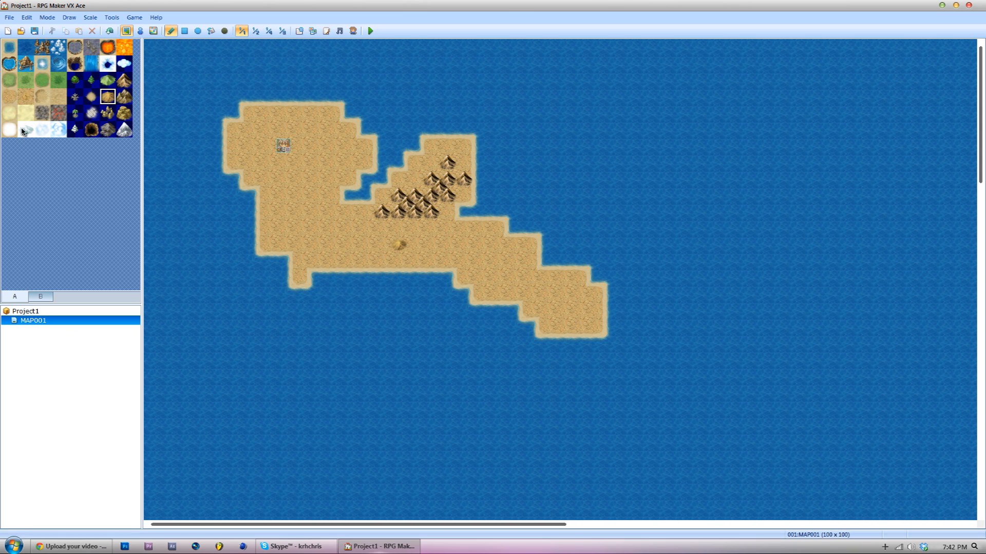
Look through the B tile page and the map options offered for MAP001 and Project1
{"action": "left_click", "coordinate": [41, 297]}
{"action": "scroll", "coordinate": [40, 225], "scroll_direction": "down", "scroll_amount": 6}
{"action": "scroll", "coordinate": [42, 225], "scroll_direction": "up", "scroll_amount": 5}
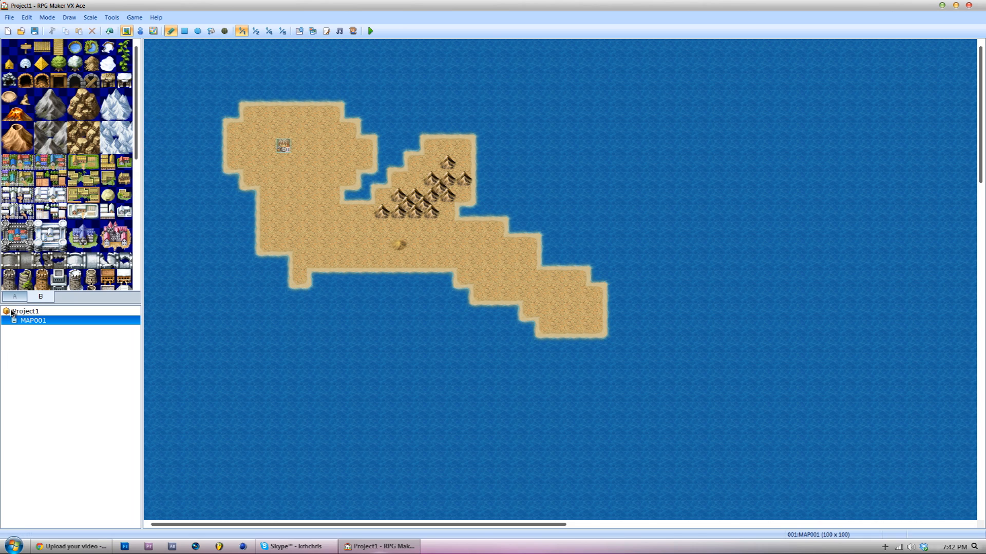
{"action": "left_click", "coordinate": [14, 298]}
{"action": "right_click", "coordinate": [25, 322]}
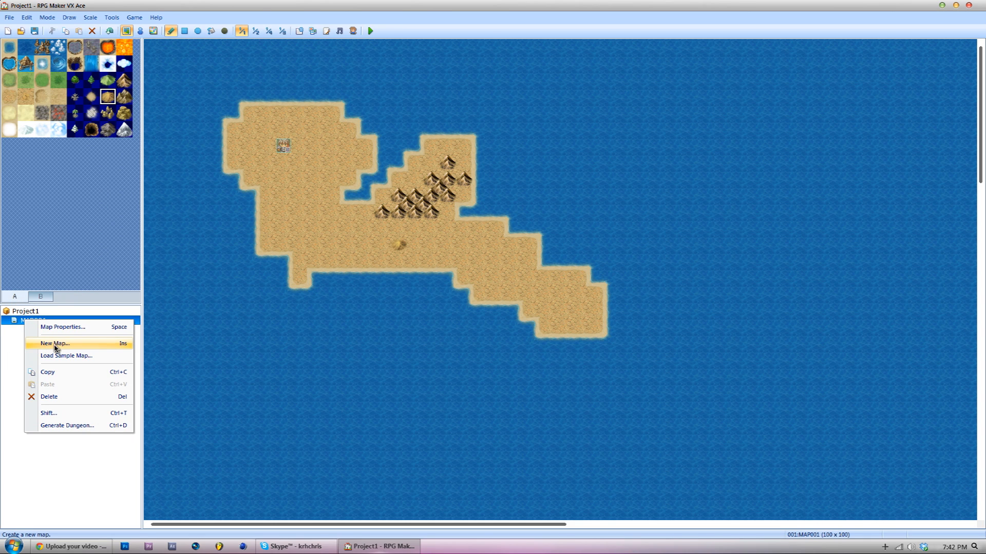
{"action": "left_click", "coordinate": [32, 312]}
{"action": "right_click", "coordinate": [34, 311]}
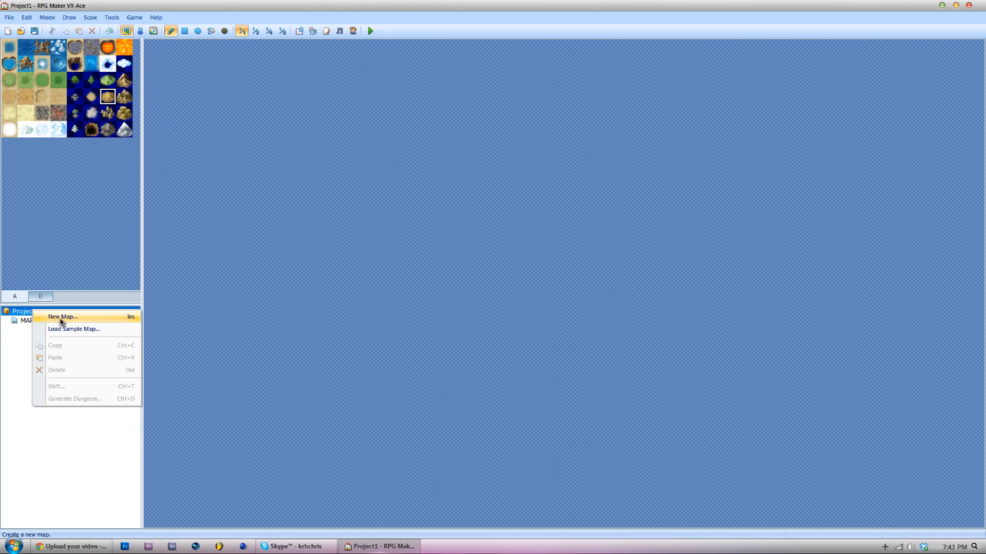
In MAP001's properties, set the name to Start and the display name to Begginner Tut
{"action": "left_click", "coordinate": [15, 321]}
{"action": "right_click", "coordinate": [15, 322]}
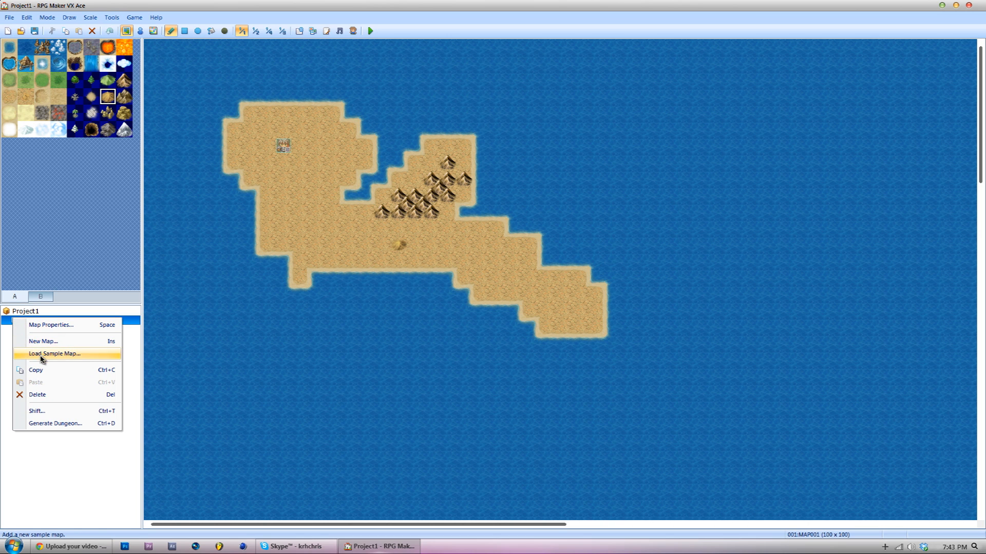
{"action": "left_click", "coordinate": [55, 325]}
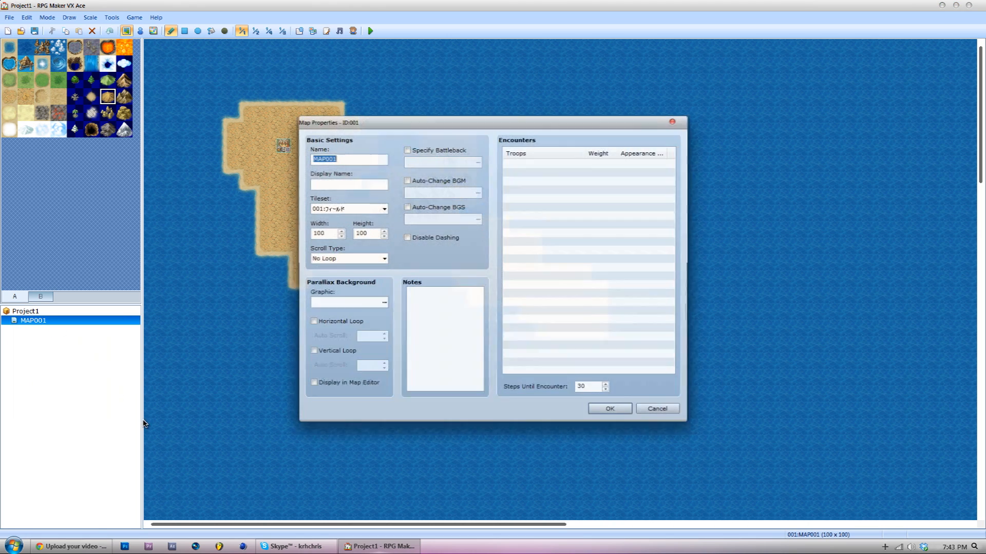
{"action": "left_click_drag", "start_coordinate": [389, 129], "coordinate": [314, 144]}
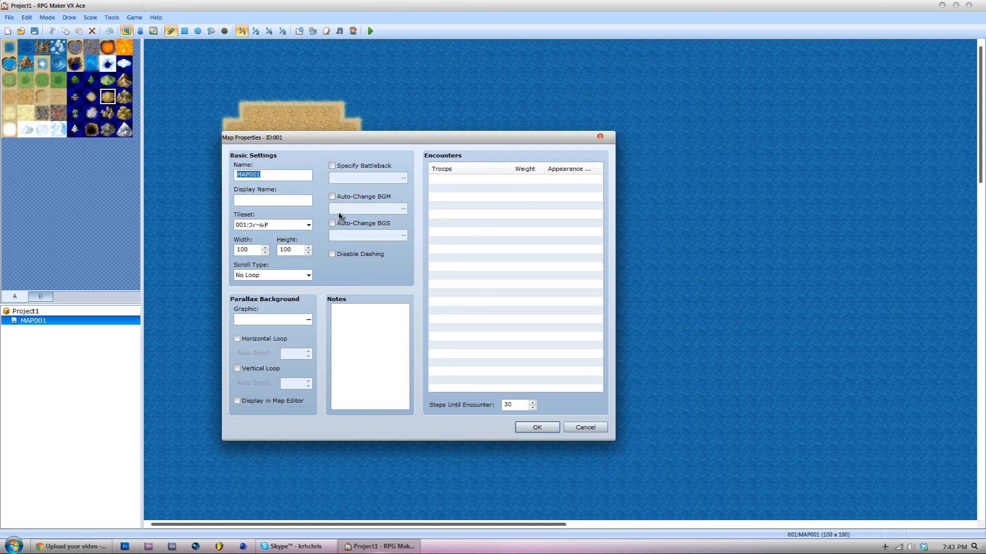
{"action": "type", "text": "Start"}
{"action": "left_click", "coordinate": [280, 201]}
{"action": "type", "text": "Begginner Tut"}
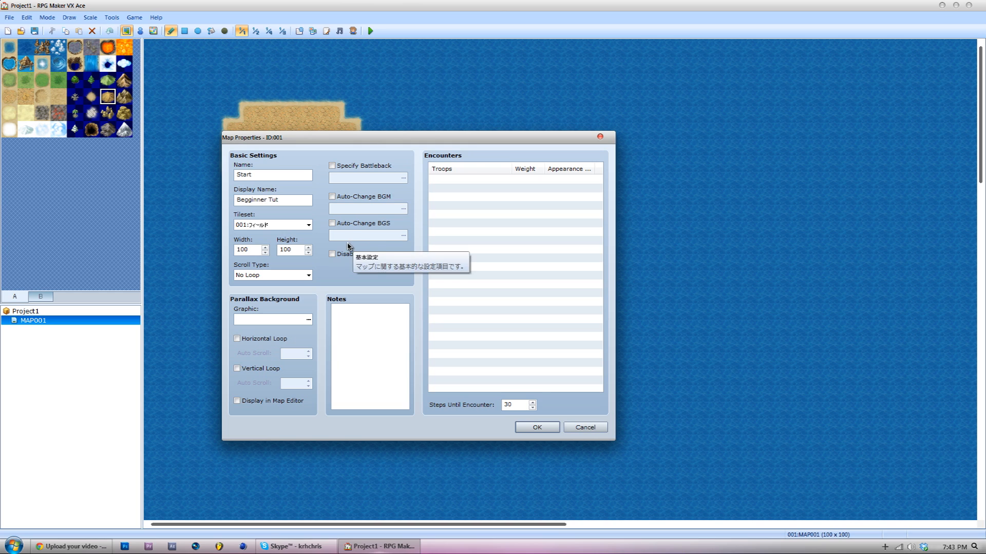
Change the map's tileset to the 002 set and apply the properties
{"action": "left_click", "coordinate": [309, 226]}
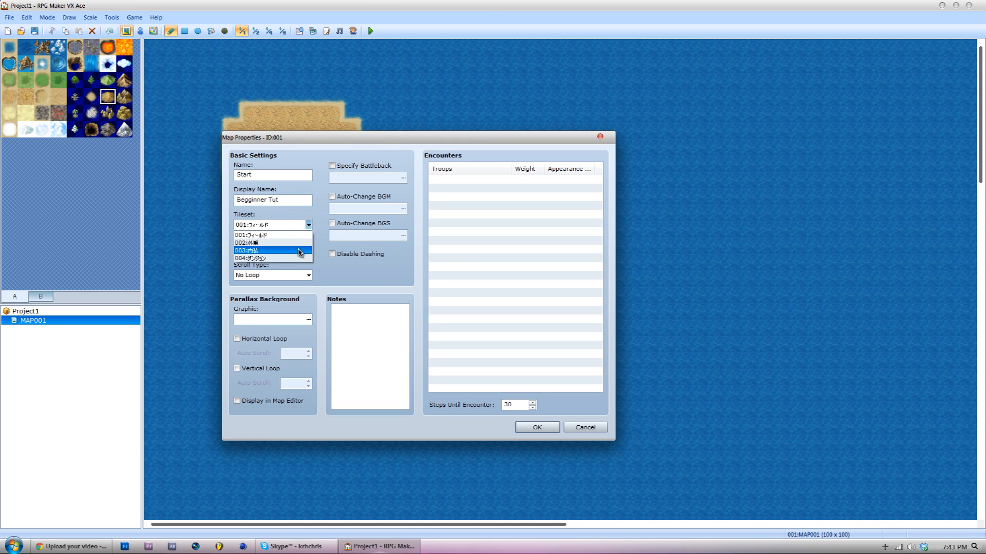
{"action": "left_click", "coordinate": [265, 243]}
{"action": "left_click", "coordinate": [537, 427]}
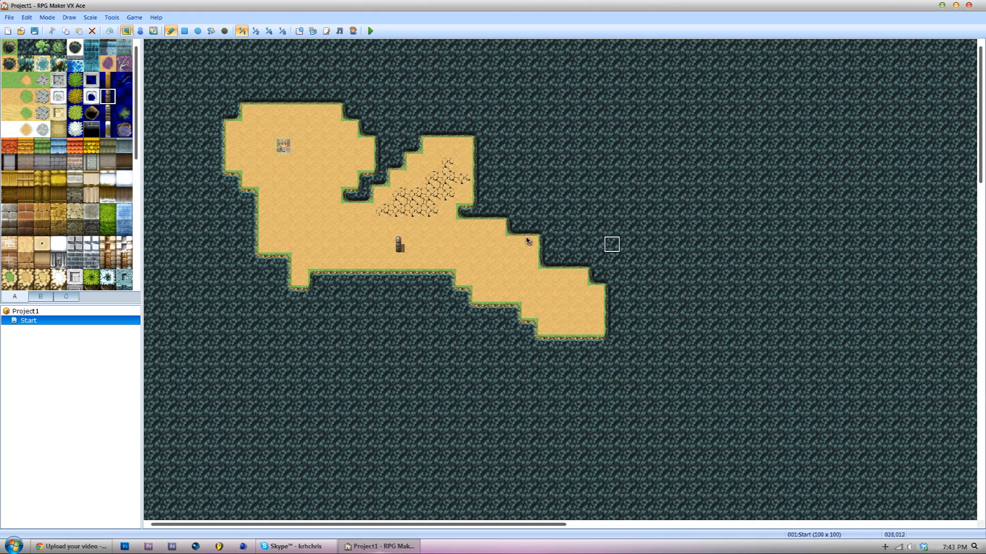
Flood-fill all remaining land pieces with the first dark ground tile and refill the whole map with the plain dark tile below it
{"action": "left_click", "coordinate": [8, 47]}
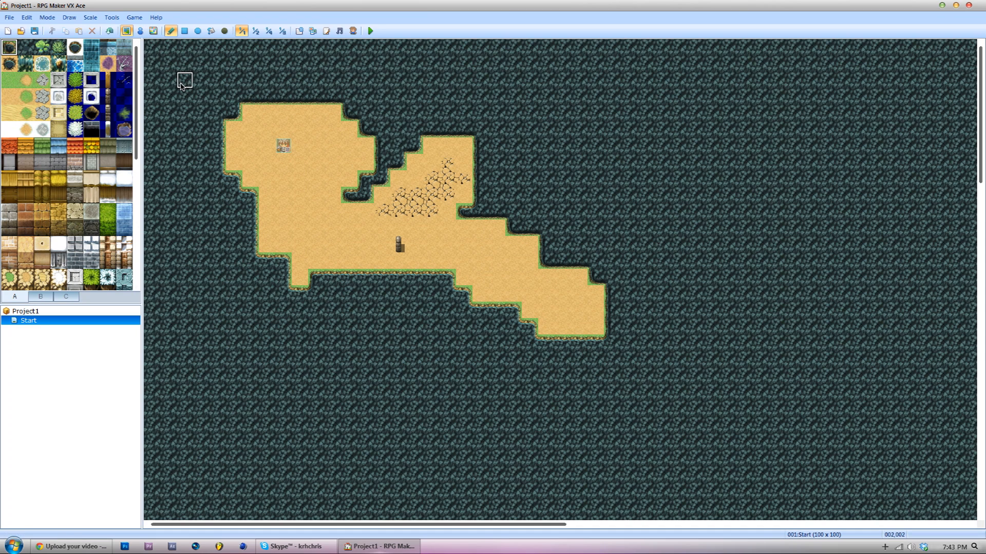
{"action": "left_click", "coordinate": [210, 31]}
{"action": "left_click", "coordinate": [333, 242]}
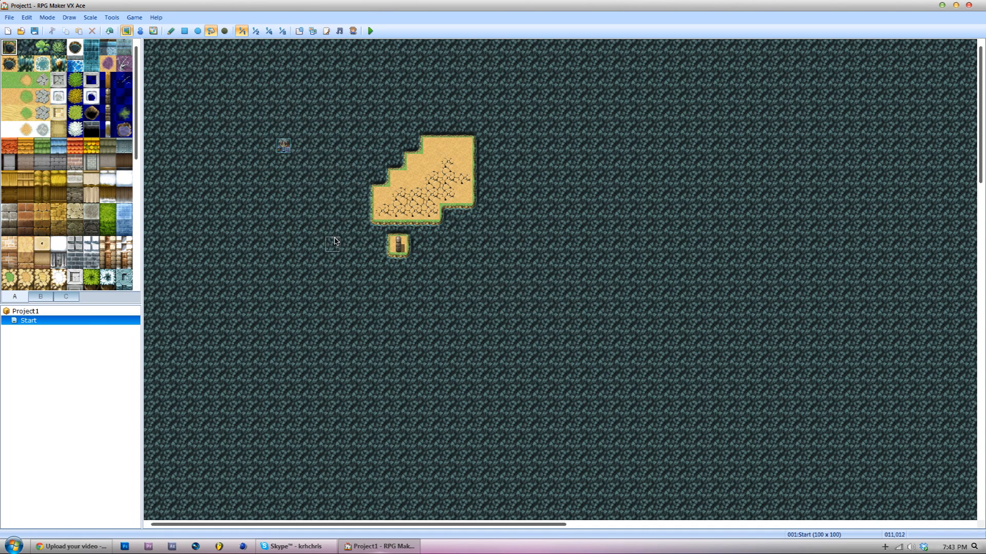
{"action": "left_click", "coordinate": [427, 182]}
{"action": "left_click", "coordinate": [436, 165]}
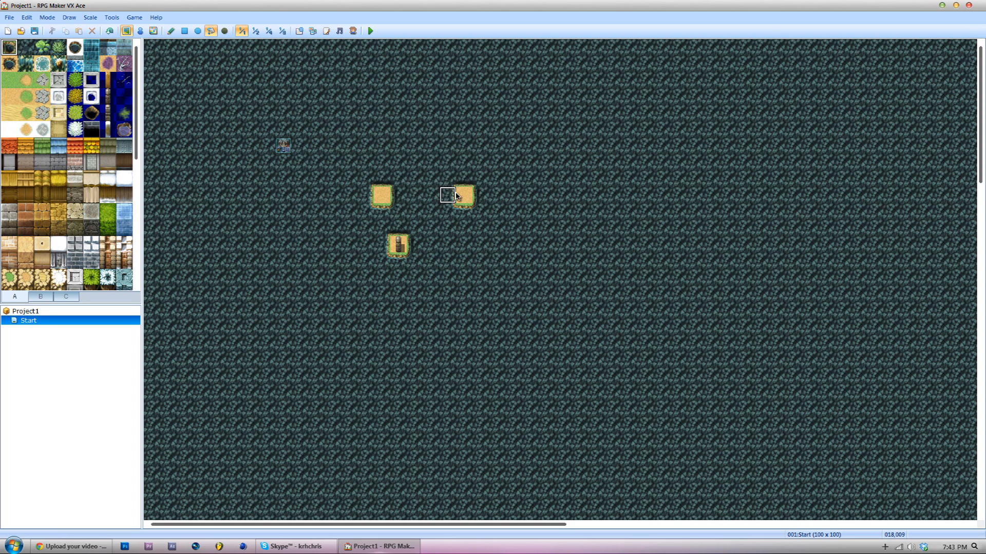
{"action": "left_click", "coordinate": [458, 194]}
{"action": "left_click", "coordinate": [388, 196]}
{"action": "left_click", "coordinate": [398, 245]}
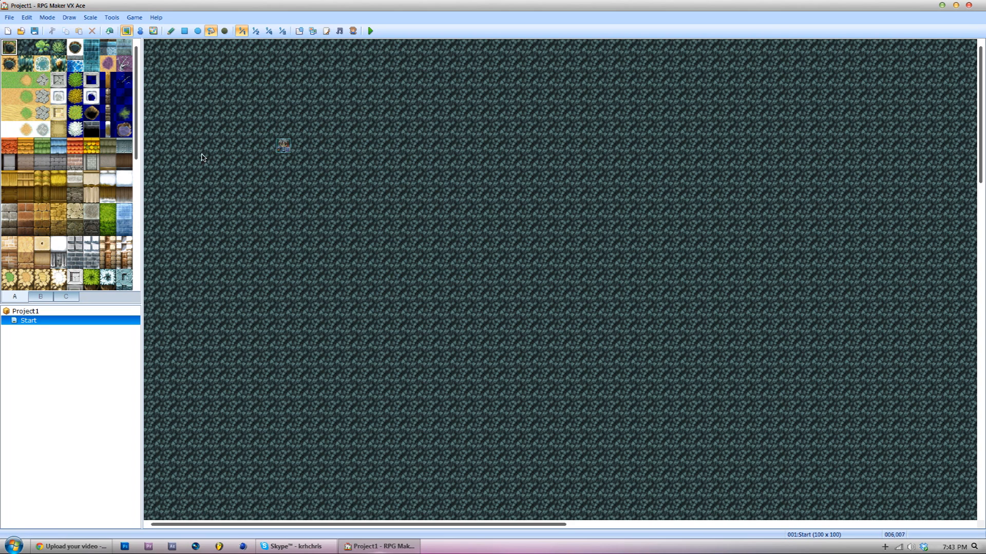
{"action": "left_click", "coordinate": [10, 64]}
{"action": "left_click", "coordinate": [349, 97]}
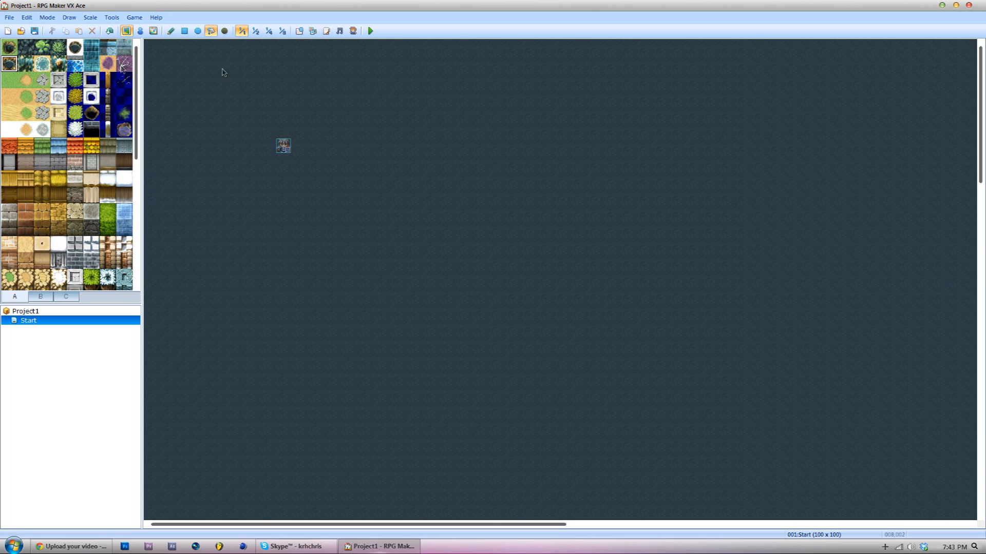
Paint a large grass area with the pencil around the player's start, with a narrow strip reaching the map's upper edge
{"action": "left_click", "coordinate": [10, 80]}
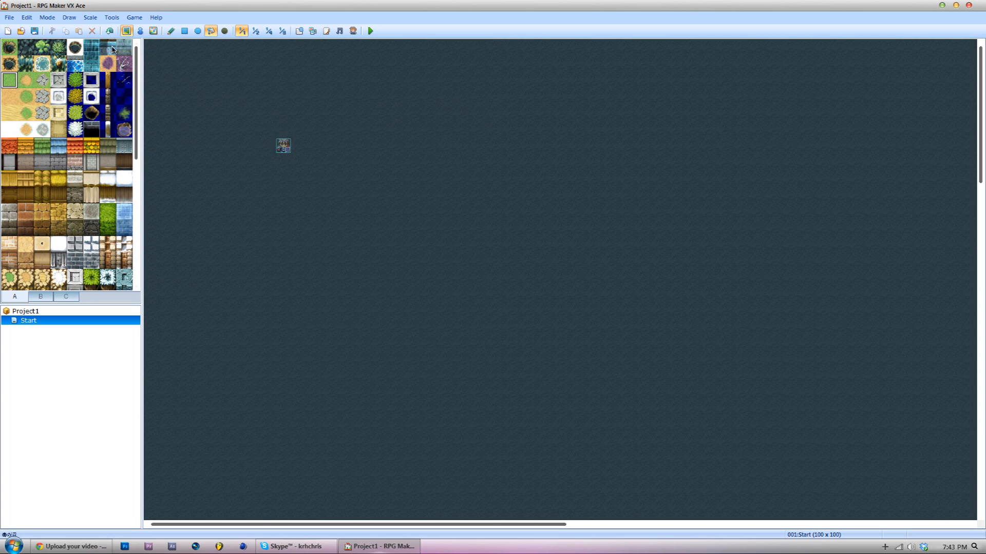
{"action": "left_click", "coordinate": [171, 30]}
{"action": "mouse_move", "coordinate": [226, 93]}
{"action": "left_mouse_down"}
{"action": "mouse_move", "coordinate": [417, 154]}
{"action": "mouse_move", "coordinate": [256, 114]}
{"action": "mouse_move", "coordinate": [279, 154]}
{"action": "mouse_move", "coordinate": [257, 176]}
{"action": "mouse_move", "coordinate": [265, 110]}
{"action": "mouse_move", "coordinate": [310, 159]}
{"action": "mouse_move", "coordinate": [279, 144]}
{"action": "mouse_move", "coordinate": [315, 129]}
{"action": "mouse_move", "coordinate": [341, 129]}
{"action": "mouse_move", "coordinate": [372, 155]}
{"action": "mouse_move", "coordinate": [383, 142]}
{"action": "mouse_move", "coordinate": [282, 210]}
{"action": "mouse_move", "coordinate": [324, 236]}
{"action": "mouse_move", "coordinate": [387, 248]}
{"action": "mouse_move", "coordinate": [378, 245]}
{"action": "left_mouse_up"}
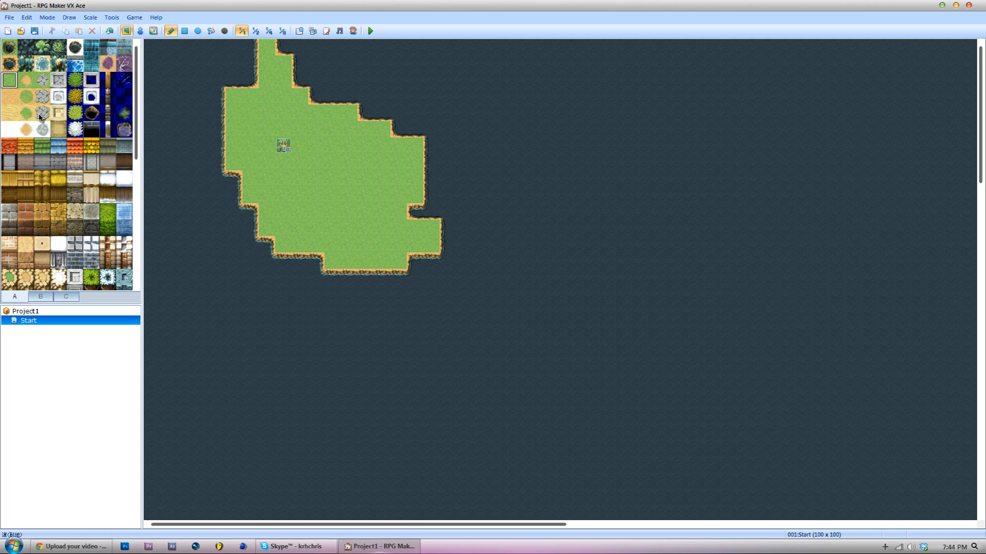
Paint a sandy dirt patch in the middle of the grass, just southeast of the player's start
{"action": "left_click", "coordinate": [25, 79]}
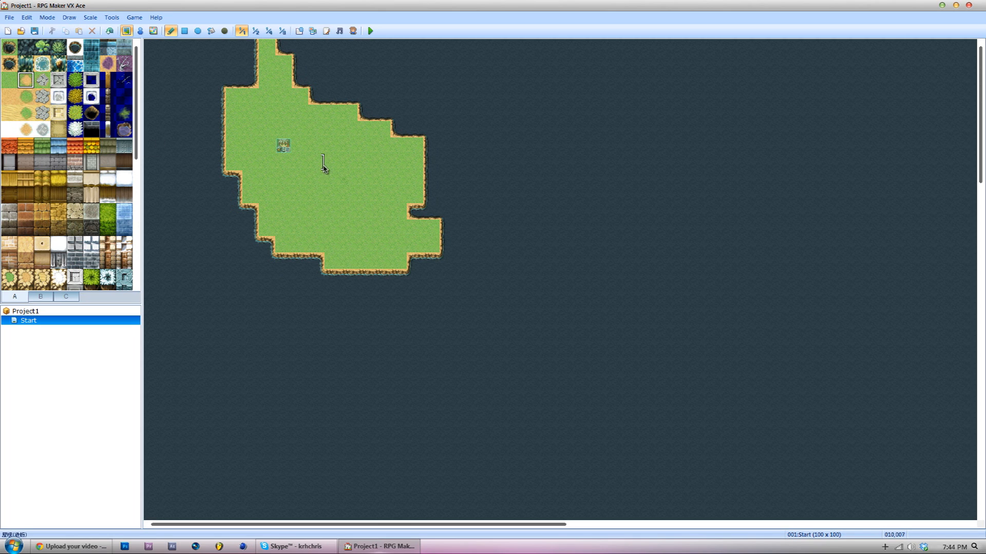
{"action": "left_click_drag", "start_coordinate": [316, 161], "coordinate": [317, 178]}
{"action": "left_click", "coordinate": [300, 195]}
{"action": "left_click", "coordinate": [317, 213]}
{"action": "mouse_move", "coordinate": [324, 227]}
{"action": "left_mouse_down"}
{"action": "mouse_move", "coordinate": [334, 172]}
{"action": "mouse_move", "coordinate": [300, 207]}
{"action": "mouse_move", "coordinate": [315, 196]}
{"action": "left_mouse_up"}
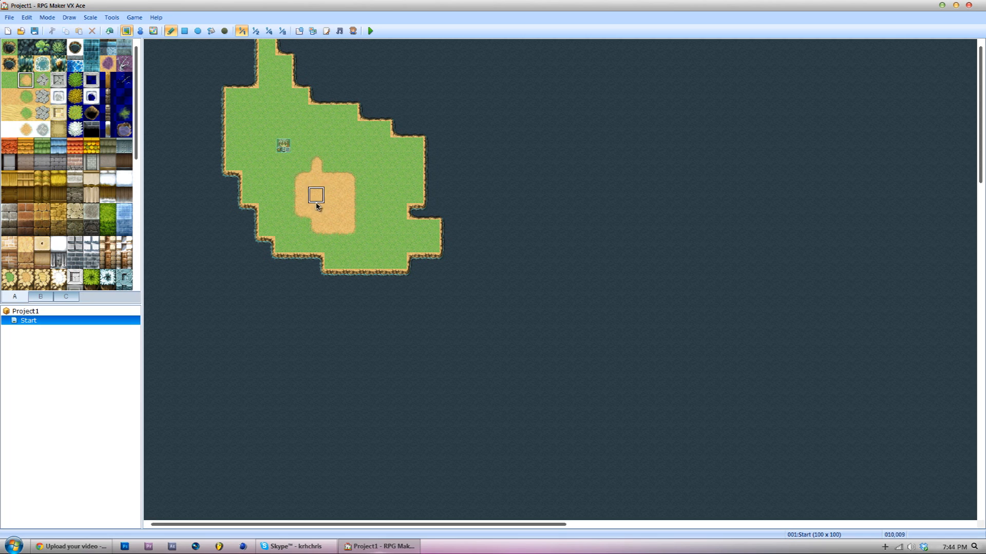
Put a wooden fence along the dirt patch's north, east and south sides and paint a small purple patch east of it
{"action": "left_click", "coordinate": [108, 81]}
{"action": "mouse_move", "coordinate": [316, 180]}
{"action": "left_mouse_down"}
{"action": "mouse_move", "coordinate": [320, 168]}
{"action": "mouse_move", "coordinate": [341, 162]}
{"action": "mouse_move", "coordinate": [365, 198]}
{"action": "mouse_move", "coordinate": [365, 245]}
{"action": "mouse_move", "coordinate": [317, 245]}
{"action": "left_mouse_up"}
{"action": "left_click", "coordinate": [125, 129]}
{"action": "mouse_move", "coordinate": [401, 198]}
{"action": "left_mouse_down"}
{"action": "mouse_move", "coordinate": [382, 163]}
{"action": "mouse_move", "coordinate": [397, 196]}
{"action": "mouse_move", "coordinate": [398, 181]}
{"action": "left_mouse_up"}
Build a long stone wall northeast of the player's start, with a light stone row above a darker wall face of equal length
{"action": "left_click", "coordinate": [75, 211]}
{"action": "left_click_drag", "start_coordinate": [314, 64], "coordinate": [393, 68]}
{"action": "left_click", "coordinate": [75, 228]}
{"action": "left_click", "coordinate": [316, 80]}
{"action": "mouse_move", "coordinate": [315, 79]}
{"action": "left_mouse_down"}
{"action": "mouse_move", "coordinate": [465, 80]}
{"action": "mouse_move", "coordinate": [496, 68]}
{"action": "left_mouse_up"}
{"action": "left_click", "coordinate": [75, 211]}
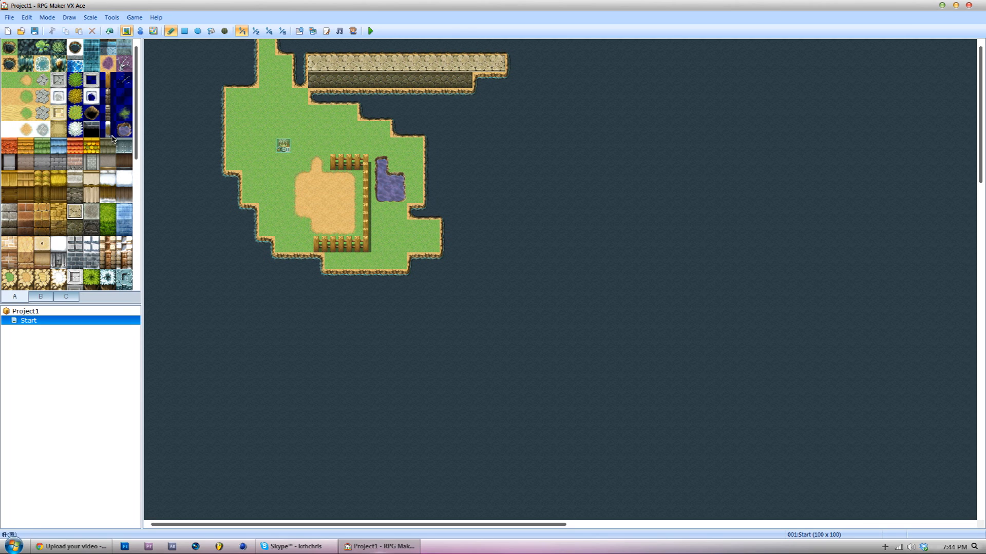
{"action": "left_click", "coordinate": [75, 227]}
{"action": "left_click_drag", "start_coordinate": [464, 77], "coordinate": [506, 80]}
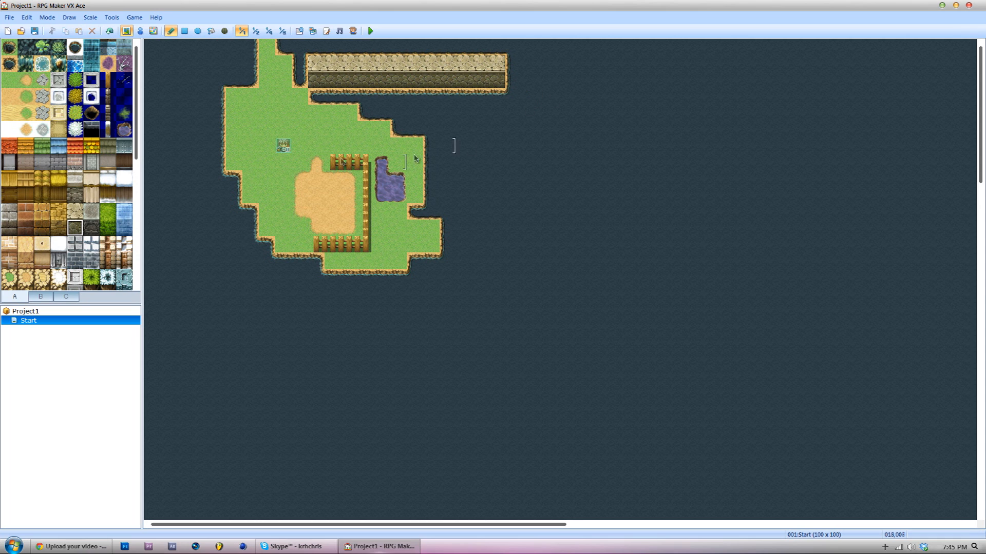
Review the Start map's properties, including its tileset choices, notes and encounter list, and close them without changes
{"action": "right_click", "coordinate": [45, 320]}
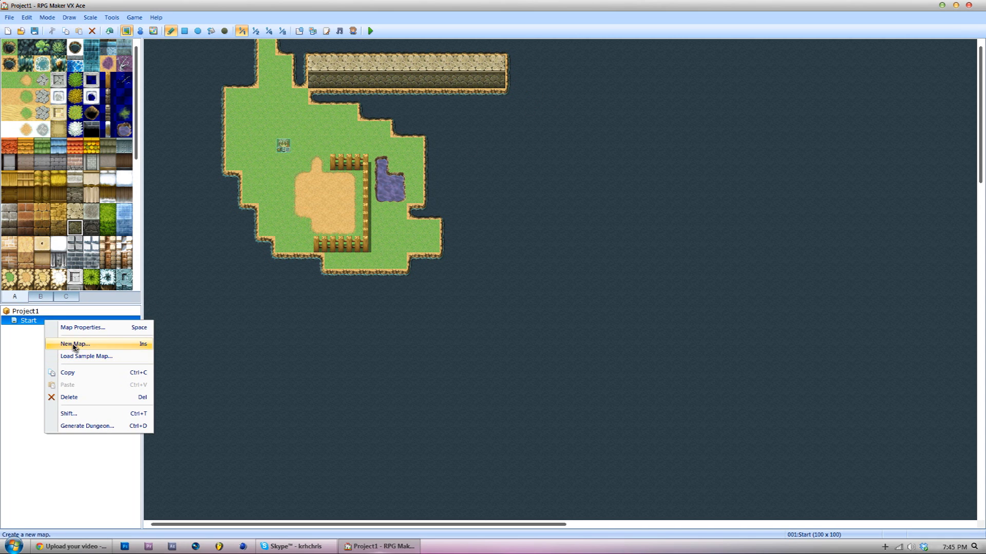
{"action": "left_click", "coordinate": [72, 328]}
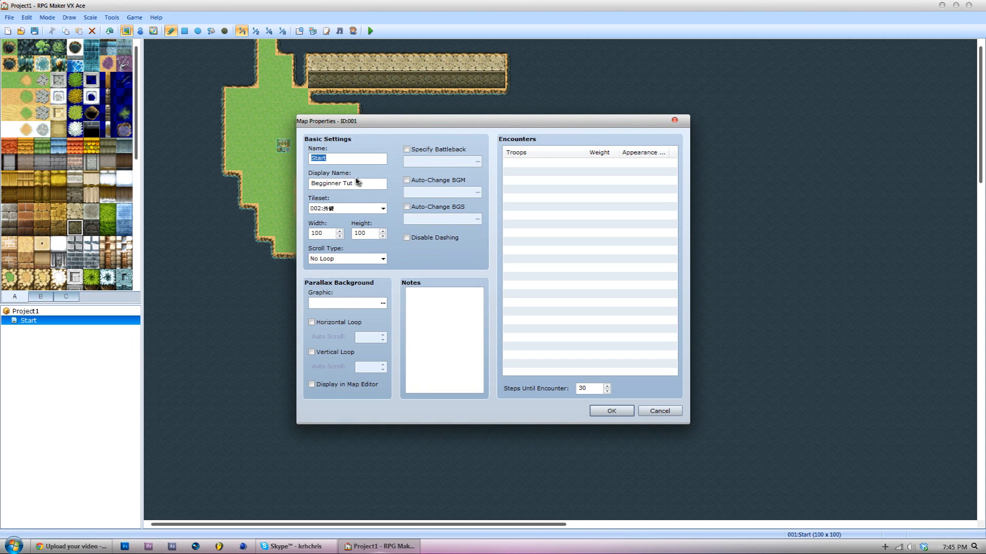
{"action": "left_click", "coordinate": [382, 208]}
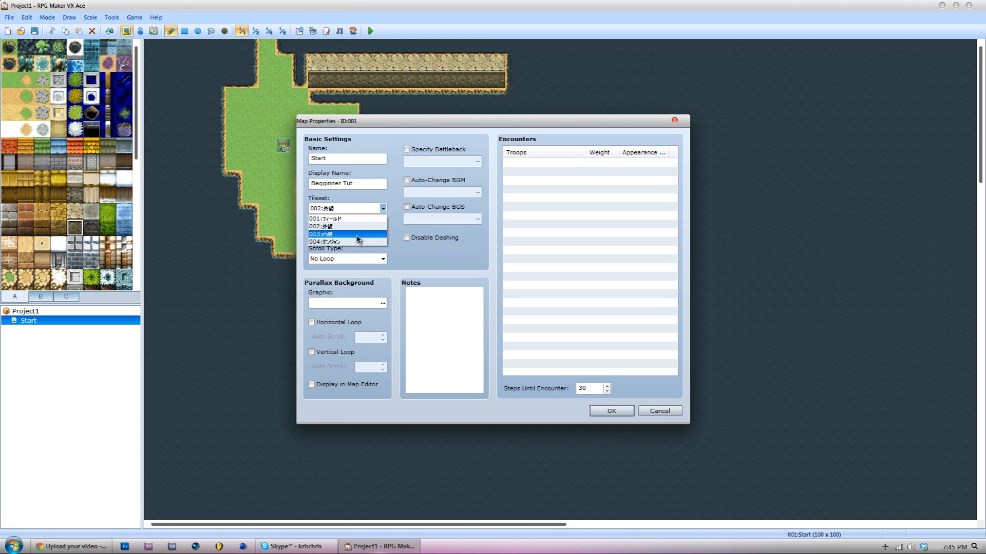
{"action": "left_click", "coordinate": [393, 187]}
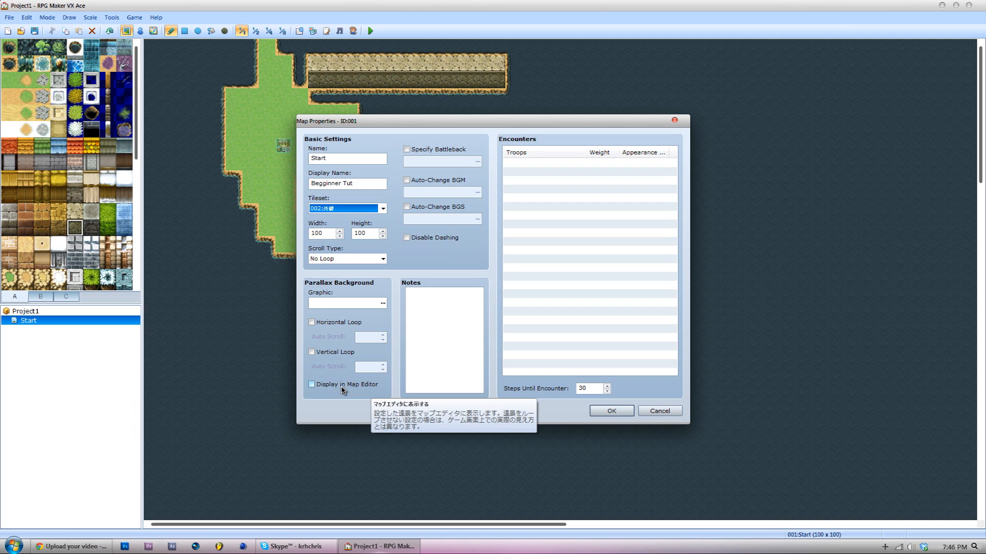
{"action": "left_click", "coordinate": [435, 303]}
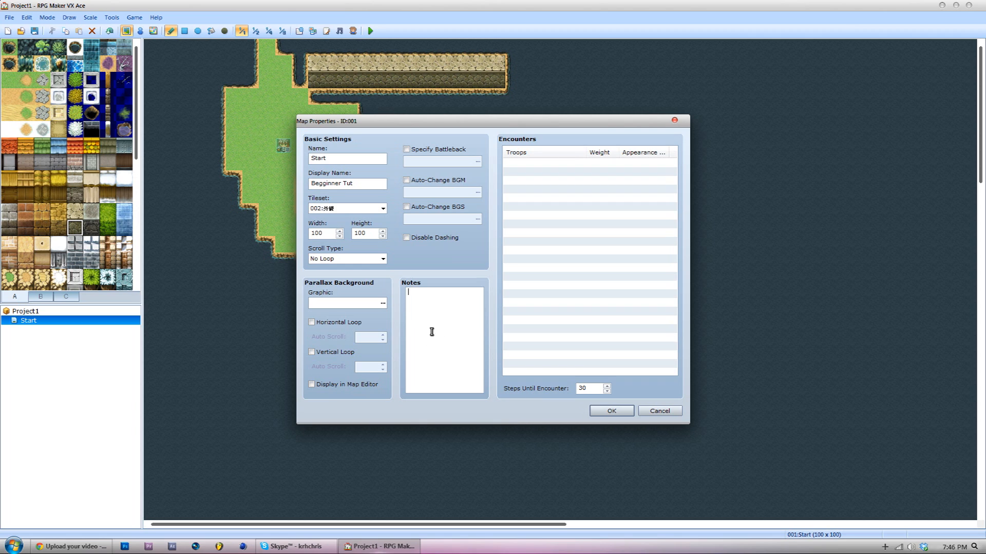
{"action": "left_click", "coordinate": [531, 163]}
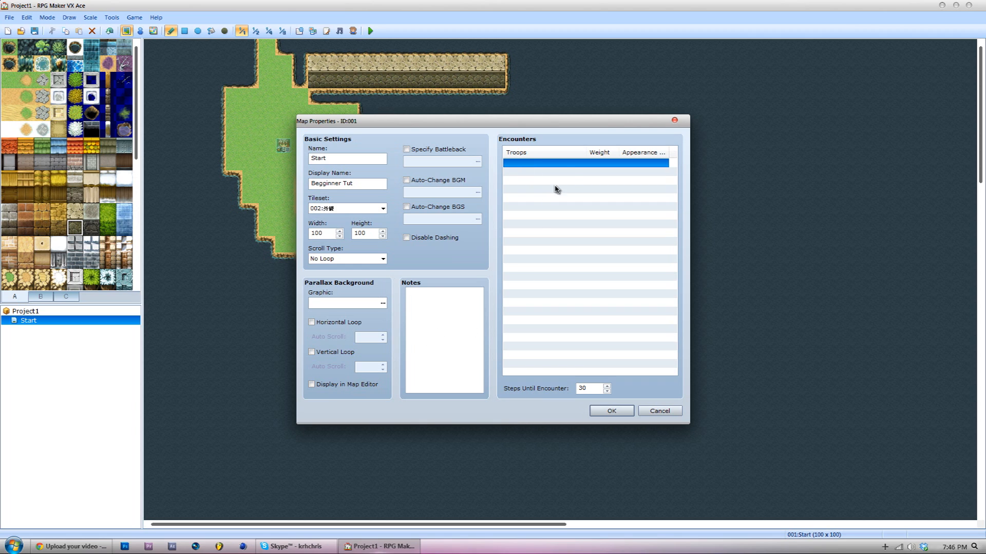
{"action": "left_click", "coordinate": [675, 121]}
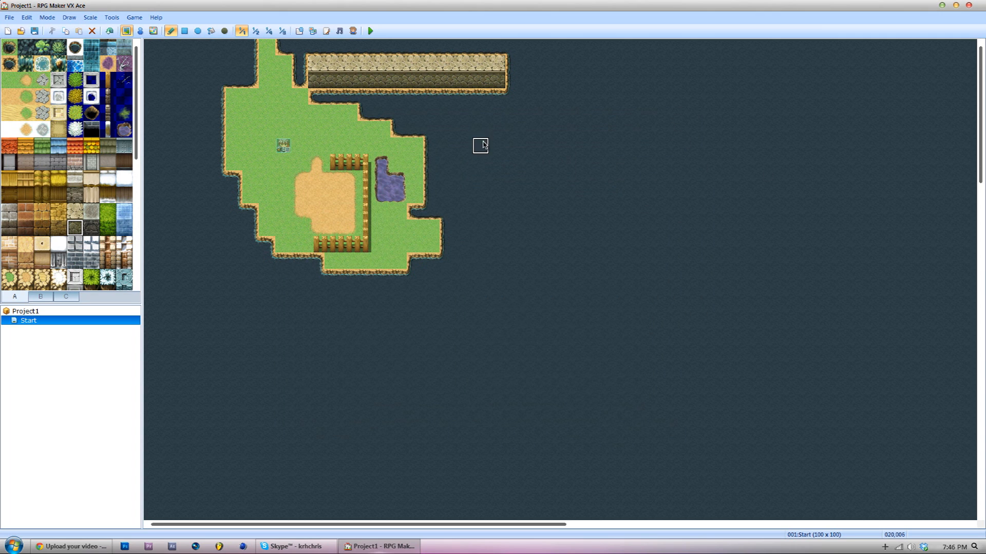
Switch to event editing mode, view the map at 1:4 scale and return it to 1:1 scale
{"action": "left_click", "coordinate": [141, 31]}
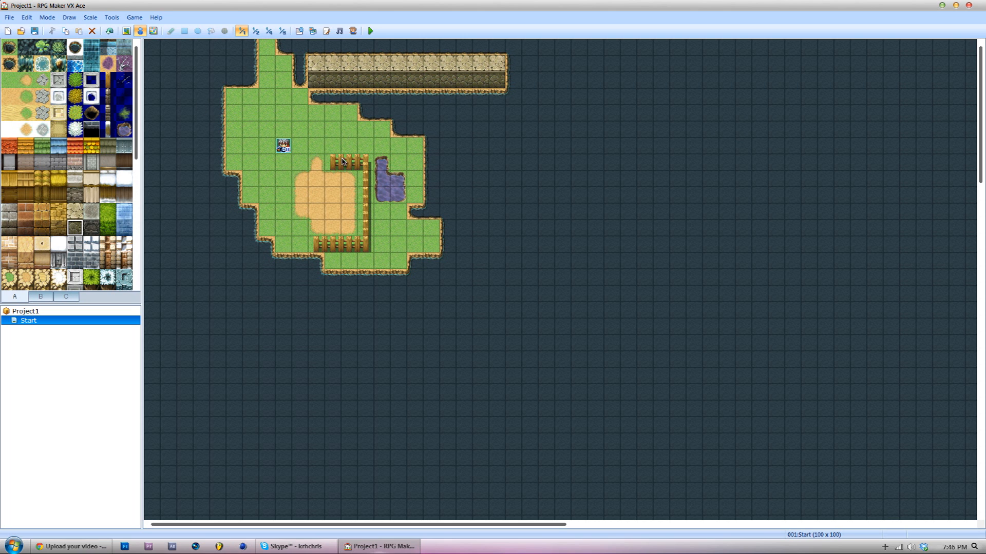
{"action": "left_click", "coordinate": [268, 31]}
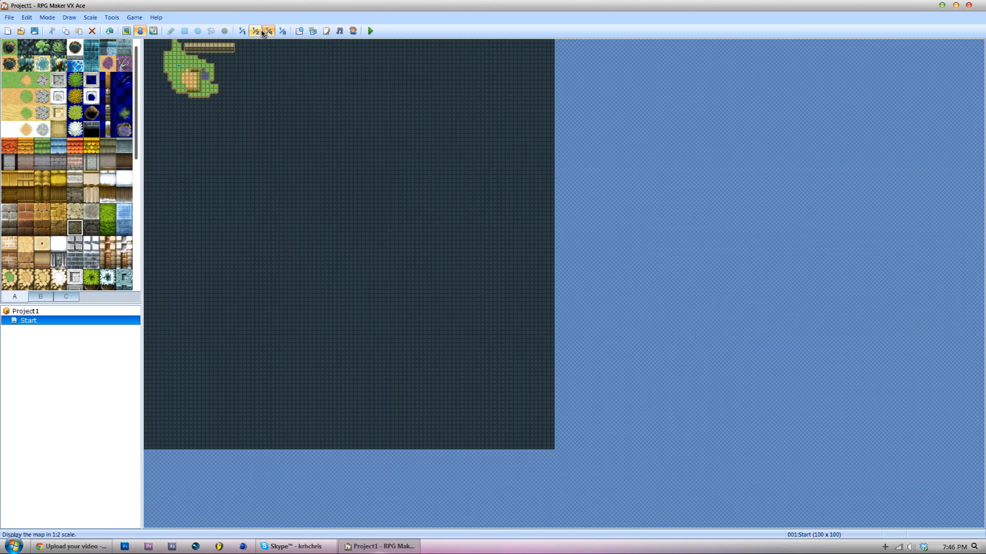
{"action": "left_click", "coordinate": [243, 32]}
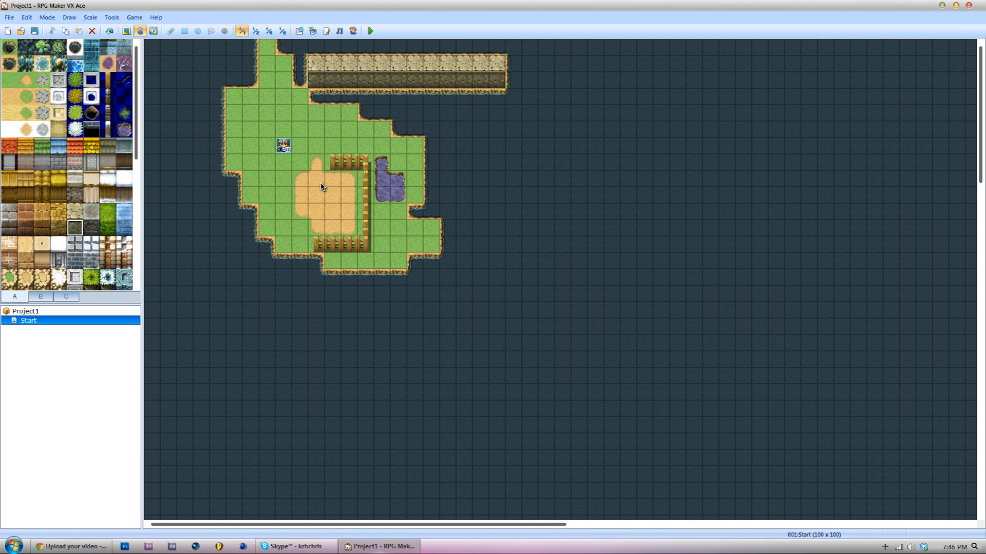
{"action": "left_click", "coordinate": [315, 147]}
{"action": "left_click", "coordinate": [299, 180]}
{"action": "left_click", "coordinate": [284, 164]}
{"action": "left_click", "coordinate": [286, 148]}
{"action": "left_click_drag", "start_coordinate": [283, 166], "coordinate": [283, 146]}
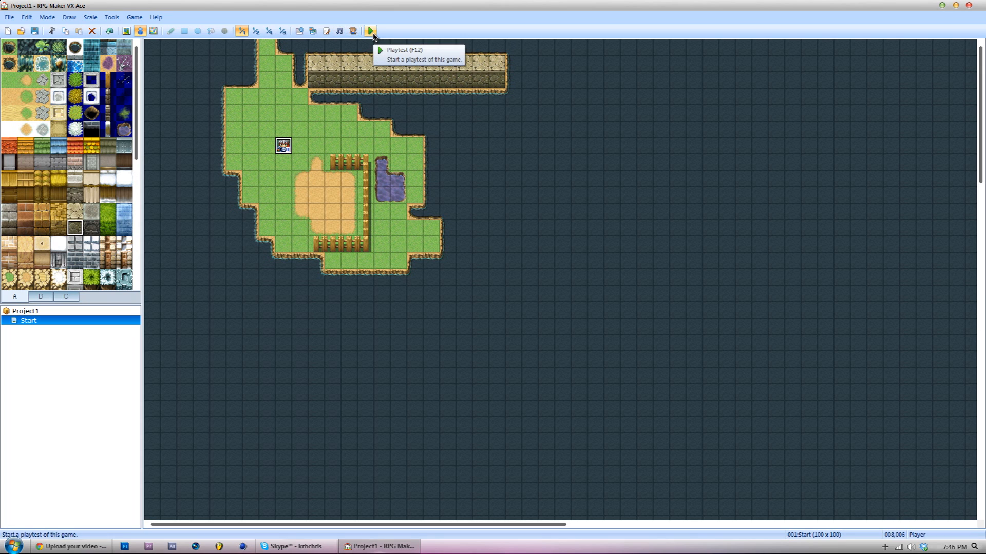
Create an event on the dirt patch's topmost tile, just west of the north fence, and name it Hello World
{"action": "left_click", "coordinate": [317, 147]}
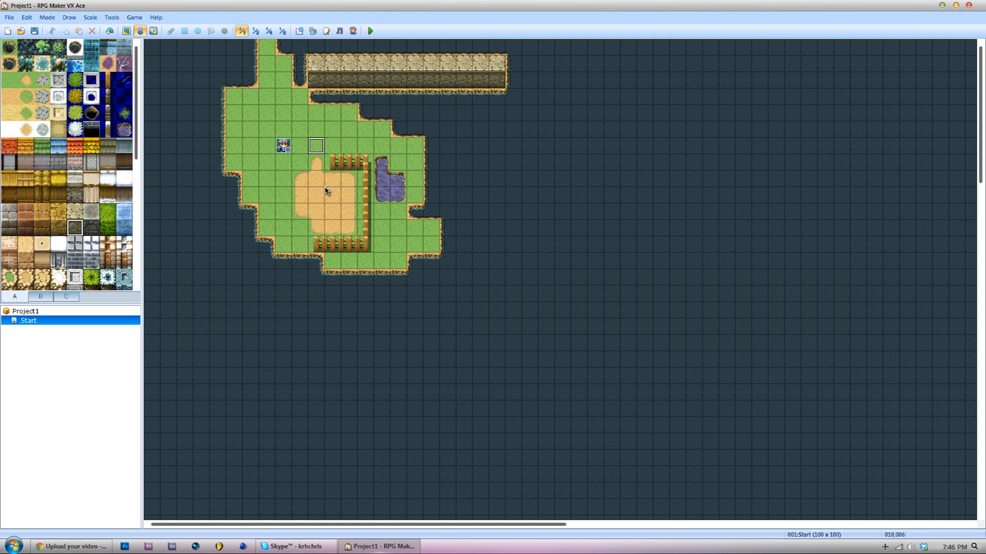
{"action": "double_click", "coordinate": [317, 149]}
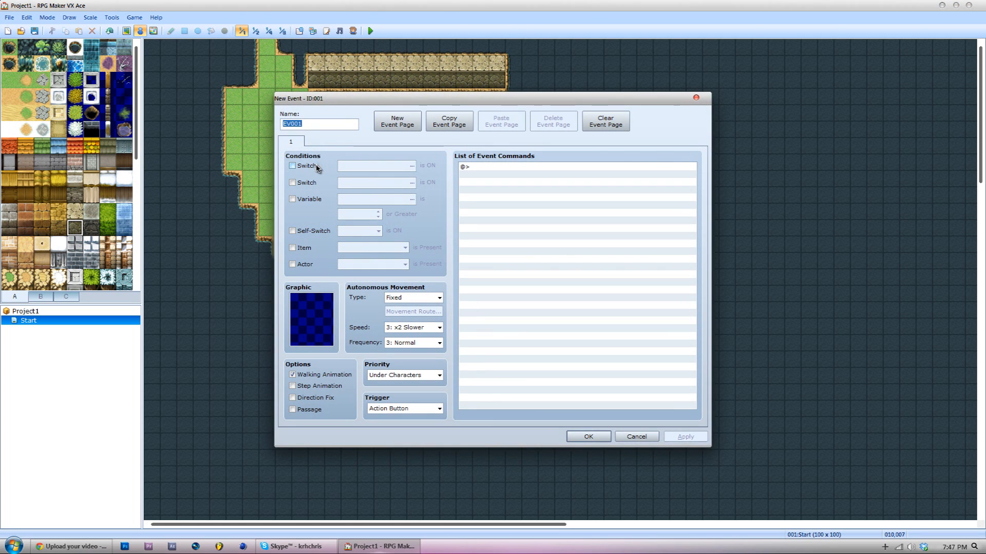
{"action": "left_click_drag", "start_coordinate": [352, 98], "coordinate": [481, 106]}
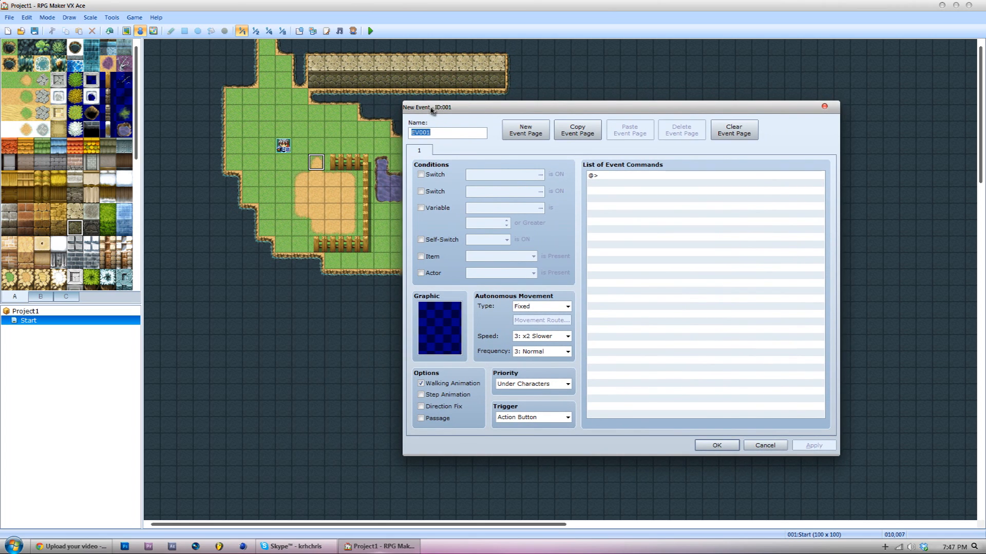
{"action": "left_click", "coordinate": [599, 179]}
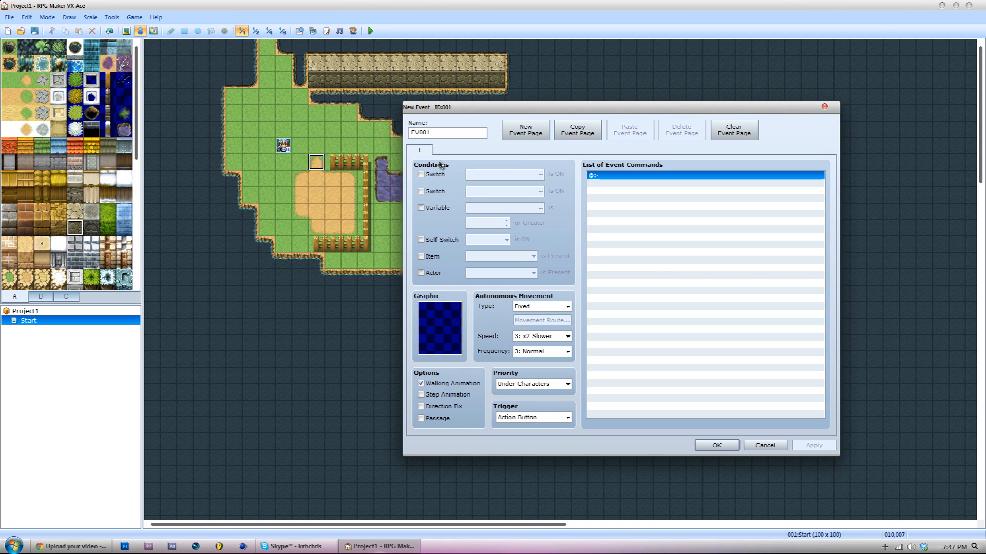
{"action": "left_click_drag", "start_coordinate": [470, 110], "coordinate": [460, 91]}
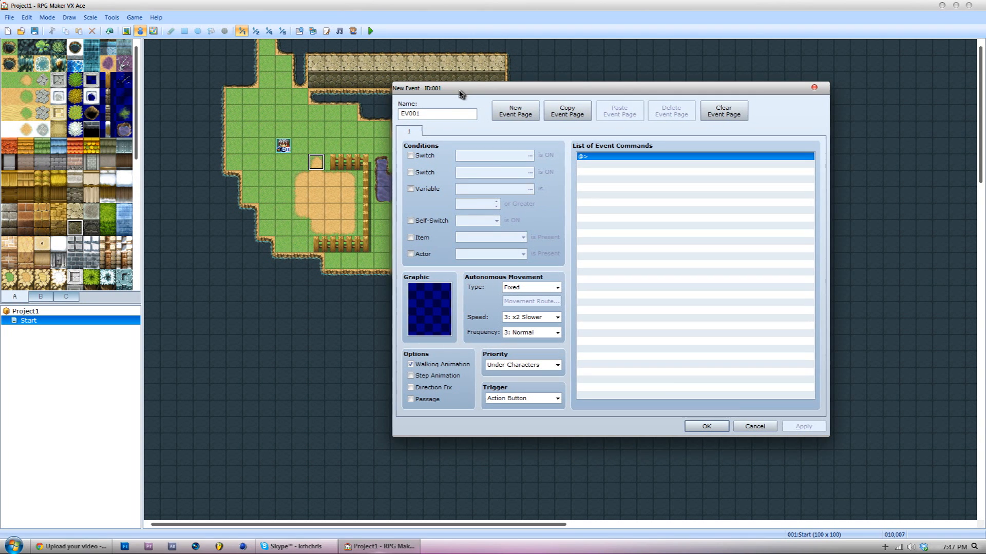
{"action": "left_click", "coordinate": [435, 113]}
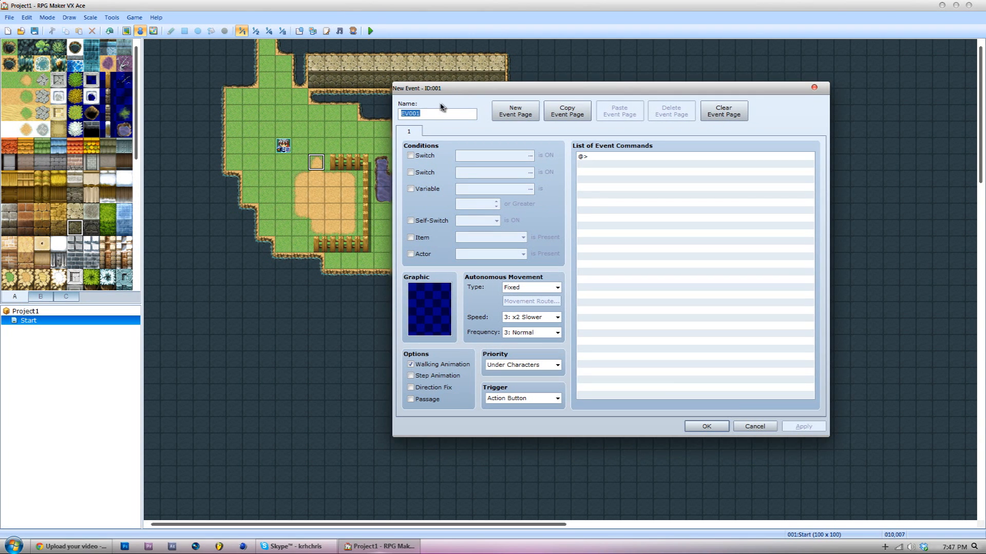
{"action": "type", "text": "Hello World"}
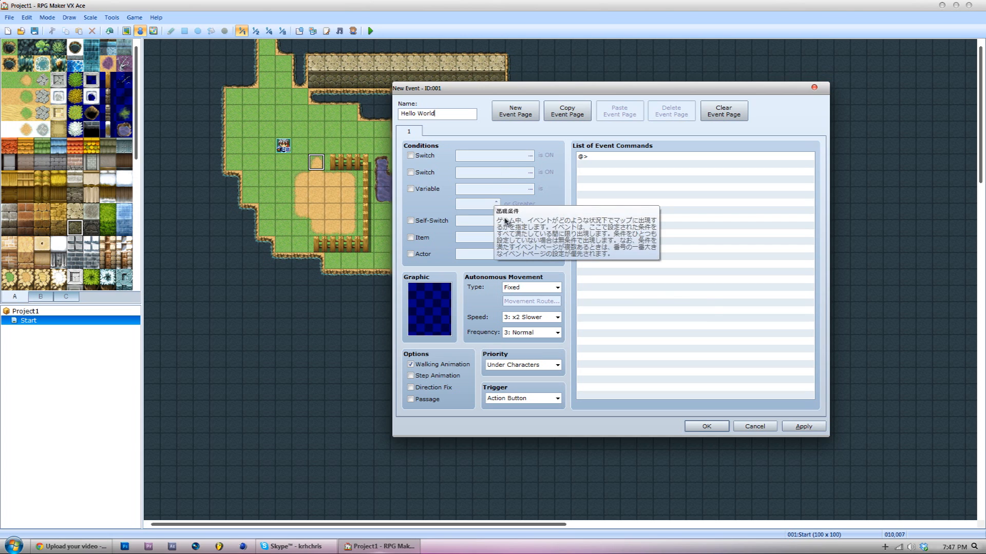
Enable the event's first switch condition and name switch 0001 "This needs to be on"
{"action": "left_click", "coordinate": [411, 157]}
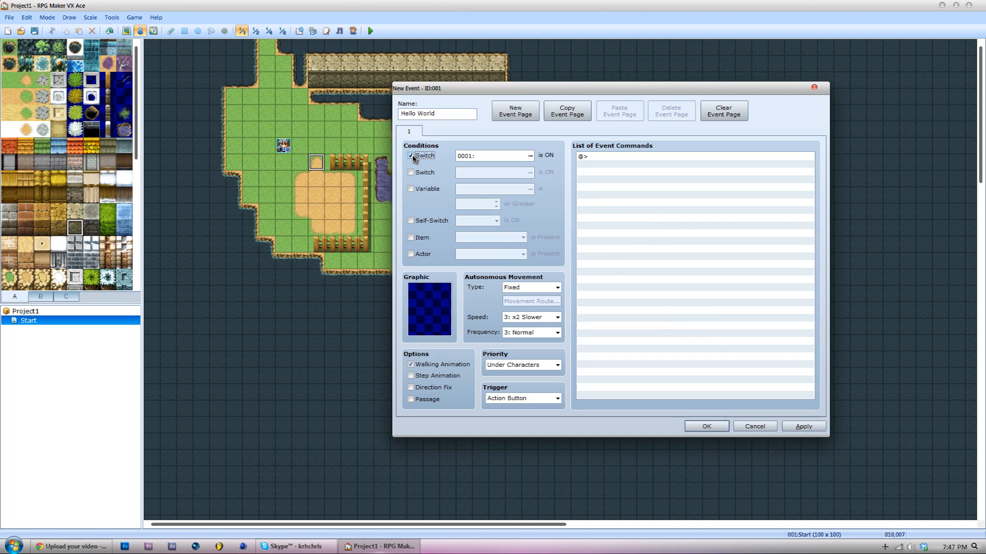
{"action": "left_click", "coordinate": [411, 156]}
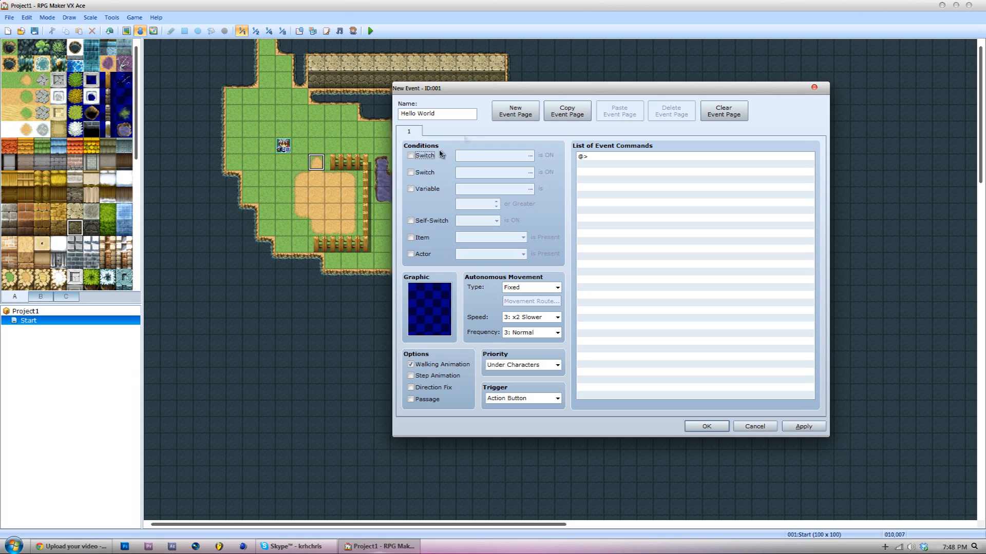
{"action": "left_click", "coordinate": [411, 156]}
{"action": "left_click", "coordinate": [529, 156]}
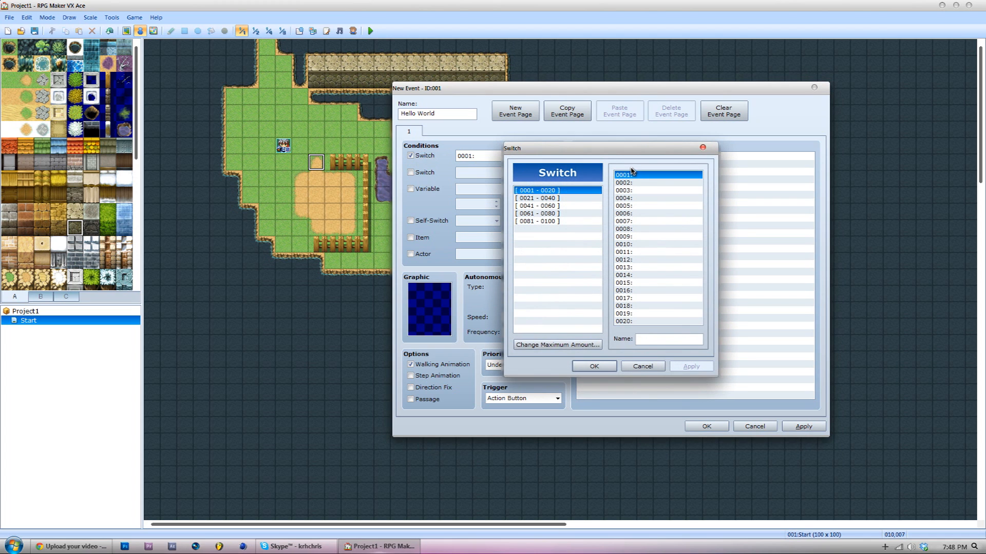
{"action": "left_click", "coordinate": [656, 340]}
{"action": "type", "text": "This needs to be on"}
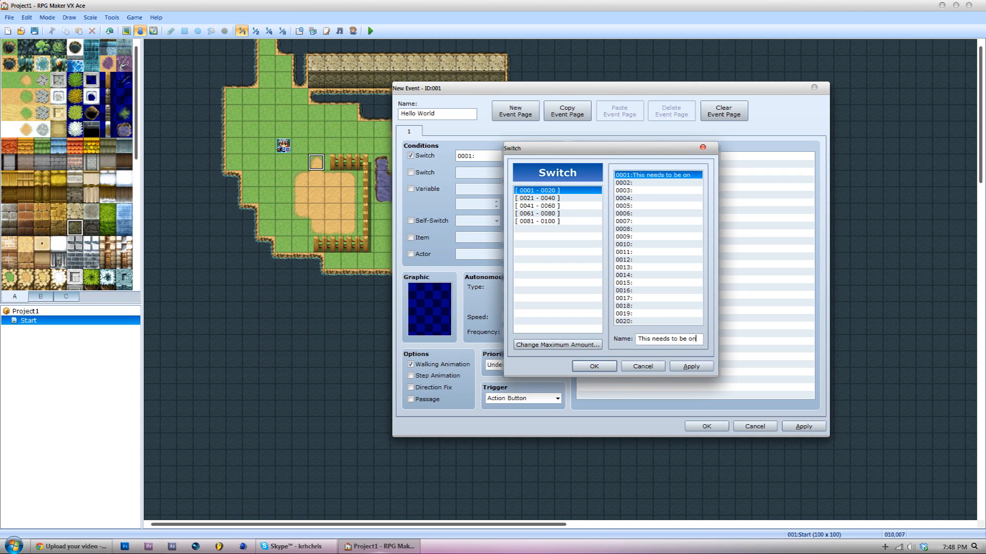
{"action": "left_click", "coordinate": [585, 367]}
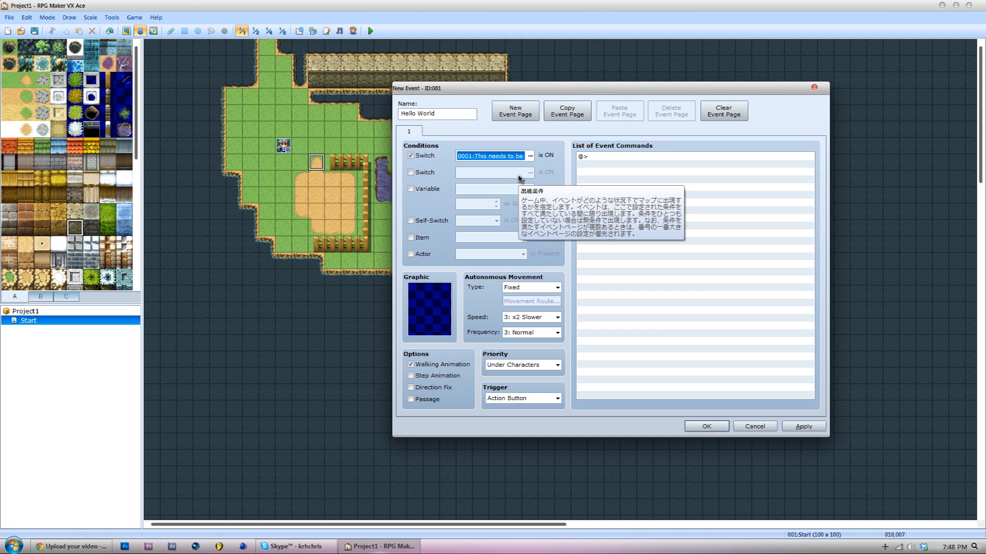
Disable the first switch condition, look at the switch list for the second one, and leave that one disabled too
{"action": "left_click", "coordinate": [411, 155]}
{"action": "left_click", "coordinate": [411, 172]}
{"action": "left_click", "coordinate": [530, 173]}
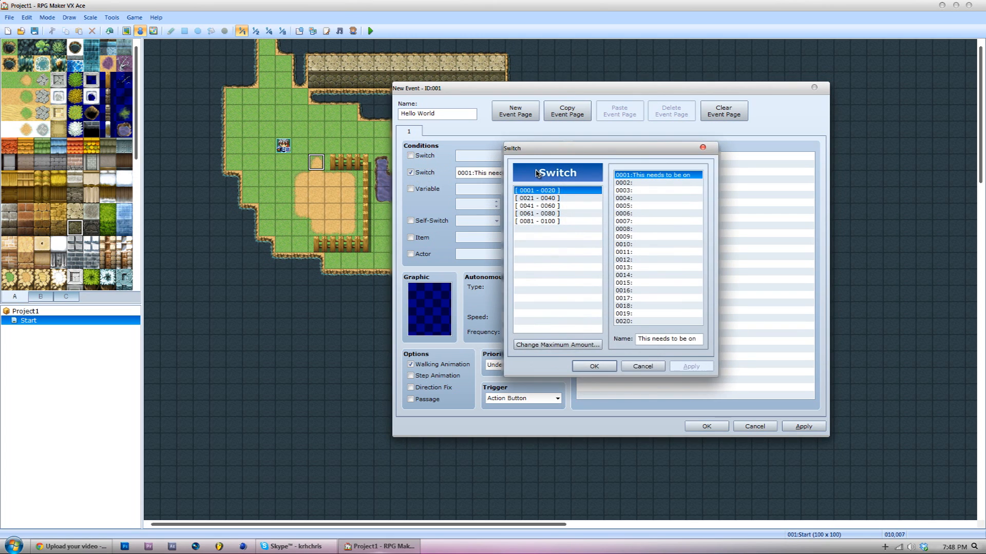
{"action": "left_click", "coordinate": [702, 148]}
{"action": "left_click", "coordinate": [423, 173]}
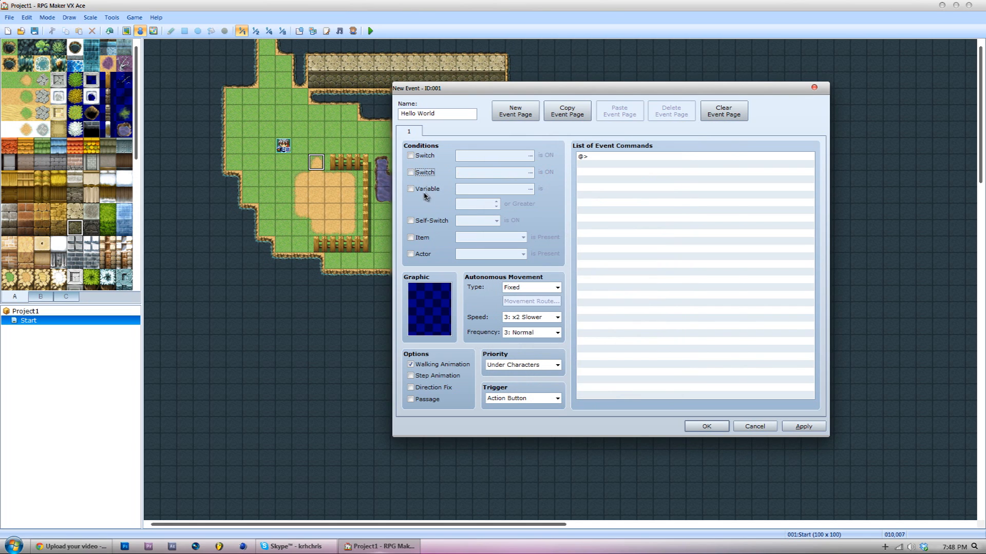
Add a variable condition to the event requiring variable 0001 to be 10 or greater
{"action": "left_click", "coordinate": [425, 190]}
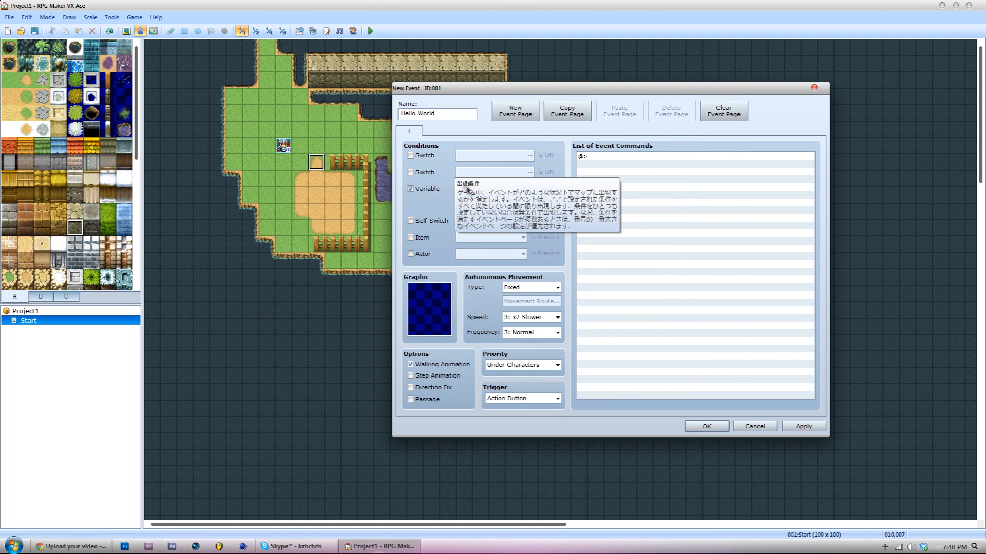
{"action": "left_click", "coordinate": [530, 190]}
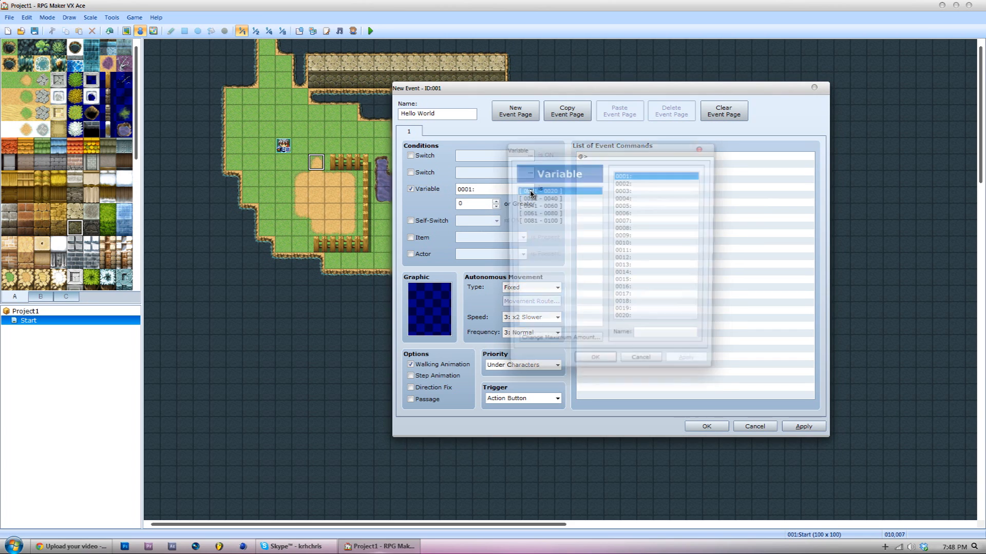
{"action": "left_click", "coordinate": [702, 149]}
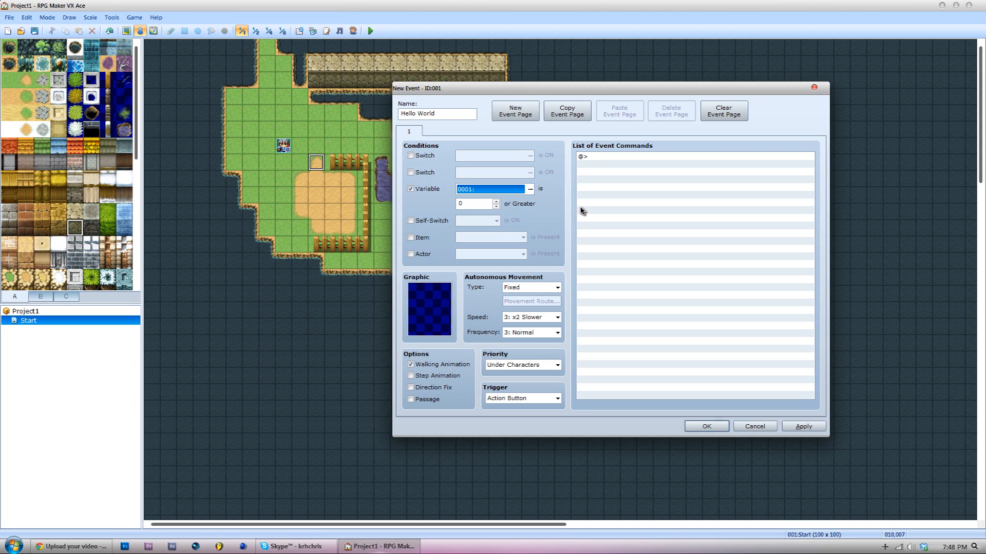
{"action": "double_click", "coordinate": [473, 204]}
{"action": "type", "text": "1"}
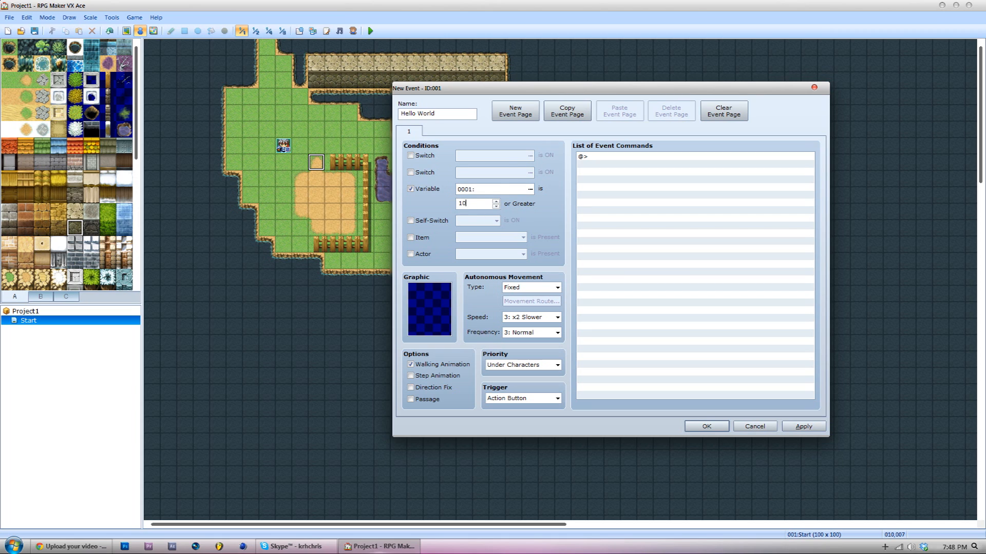
Try to name variable 0001 talkedtopeople, and disable the event's variable condition
{"action": "left_click", "coordinate": [530, 189]}
{"action": "left_click", "coordinate": [667, 339]}
{"action": "type", "text": "talkedtopeople"}
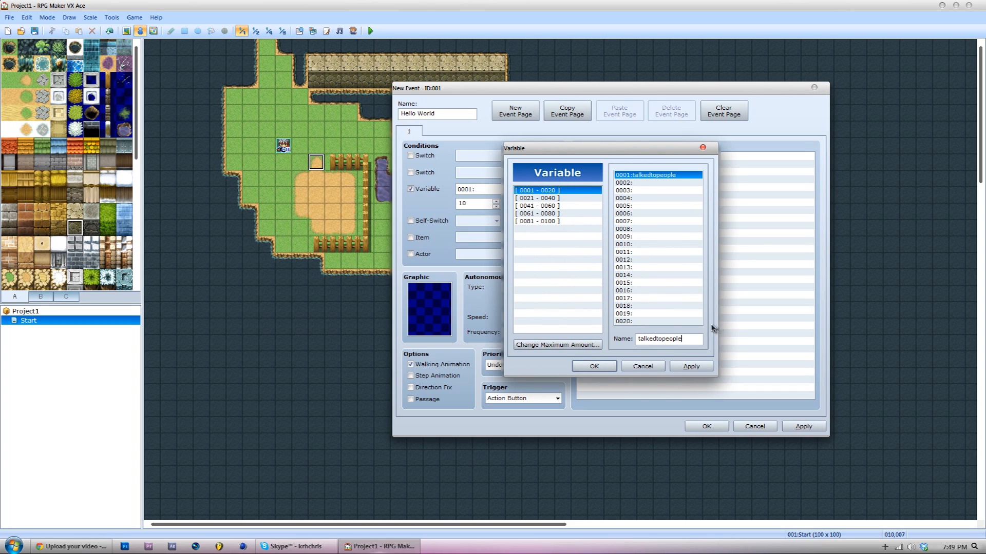
{"action": "left_click", "coordinate": [702, 148]}
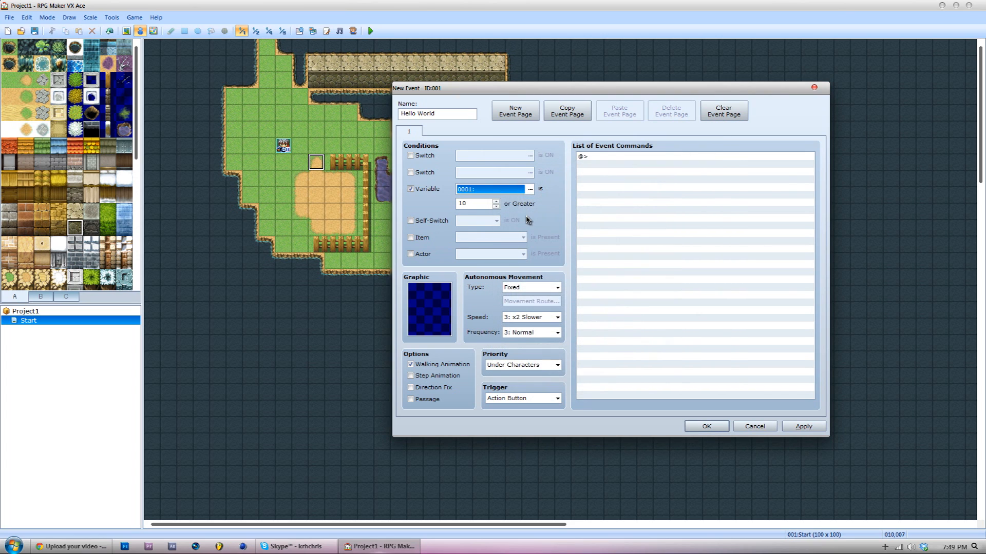
{"action": "left_click", "coordinate": [530, 189]}
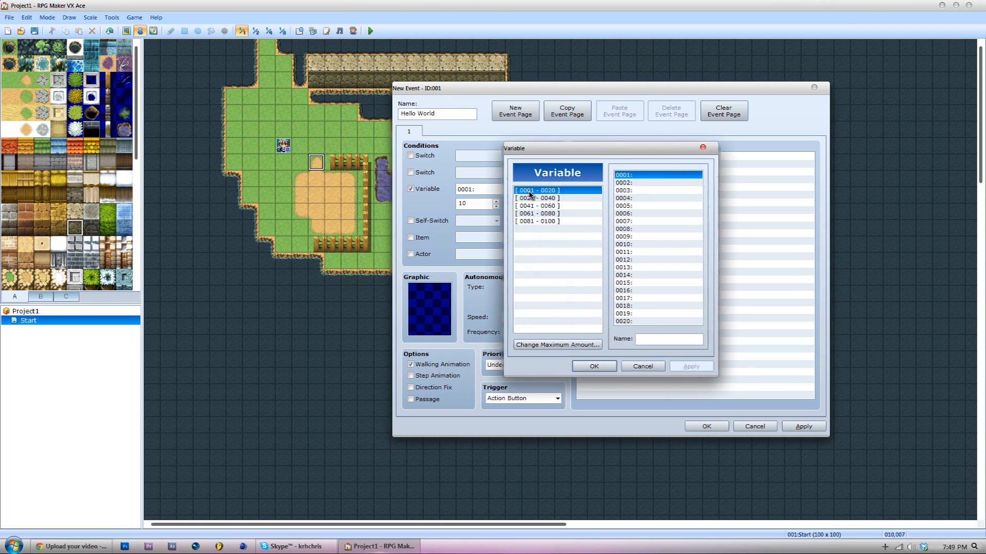
{"action": "left_click", "coordinate": [702, 147]}
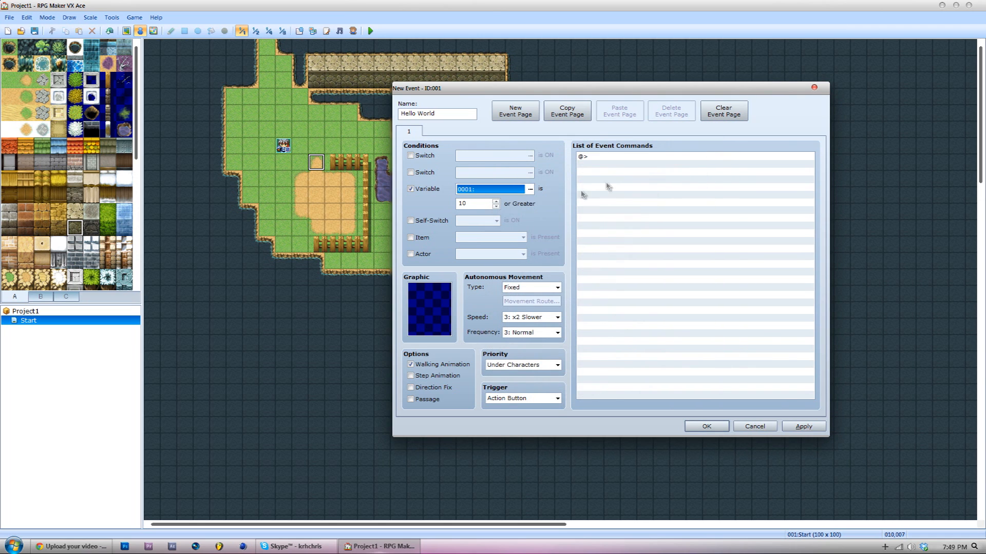
{"action": "left_click", "coordinate": [430, 189]}
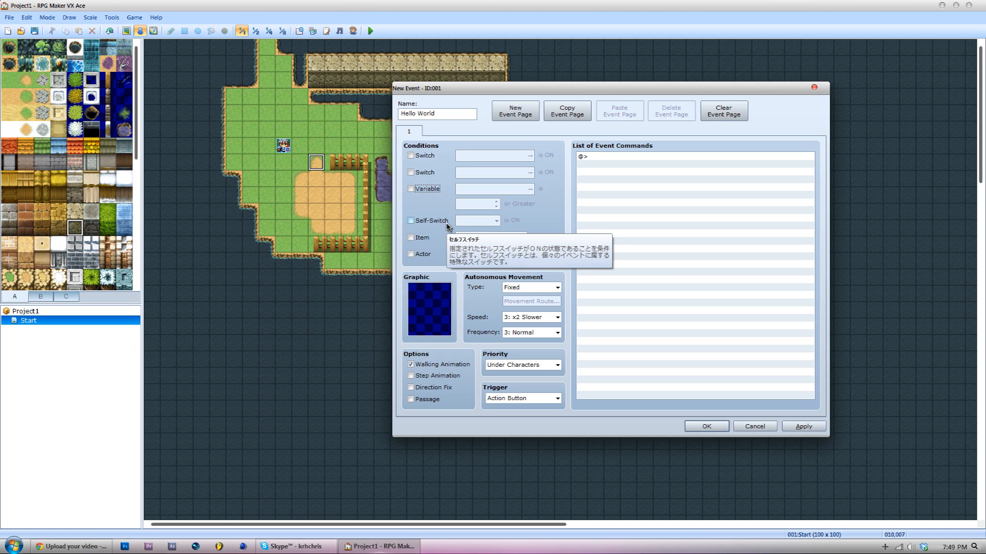
Enable the event's self-switch condition, look at the available self-switch letters, and keep A as the required one
{"action": "left_click", "coordinate": [447, 227]}
{"action": "left_click", "coordinate": [497, 222]}
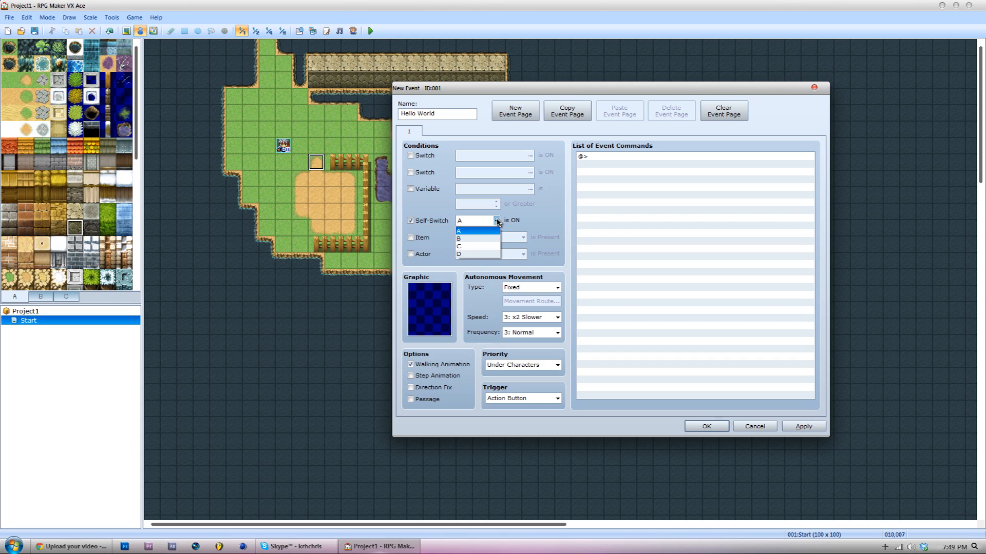
{"action": "left_click", "coordinate": [539, 216]}
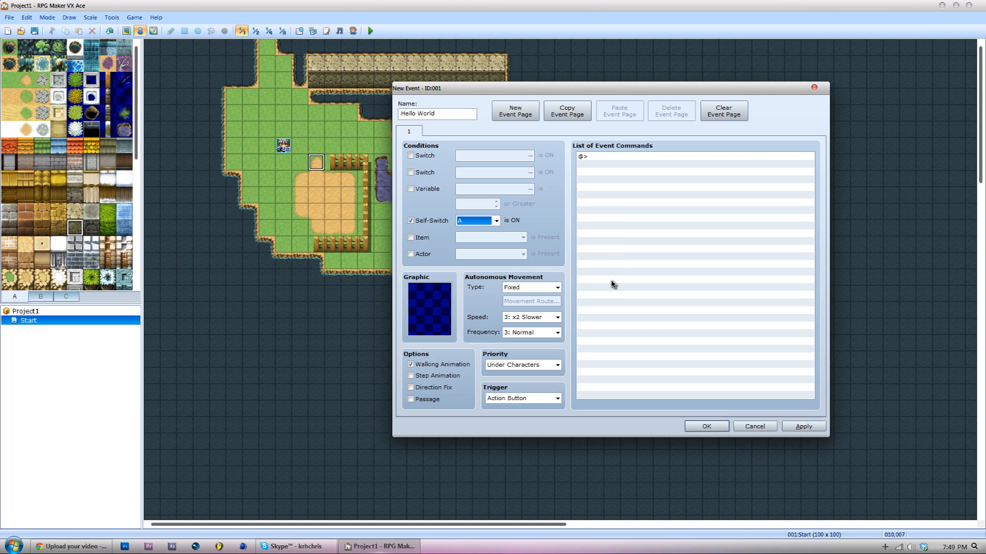
Add a second page to the Hello World event and set its self-switch condition to B
{"action": "left_click", "coordinate": [520, 108]}
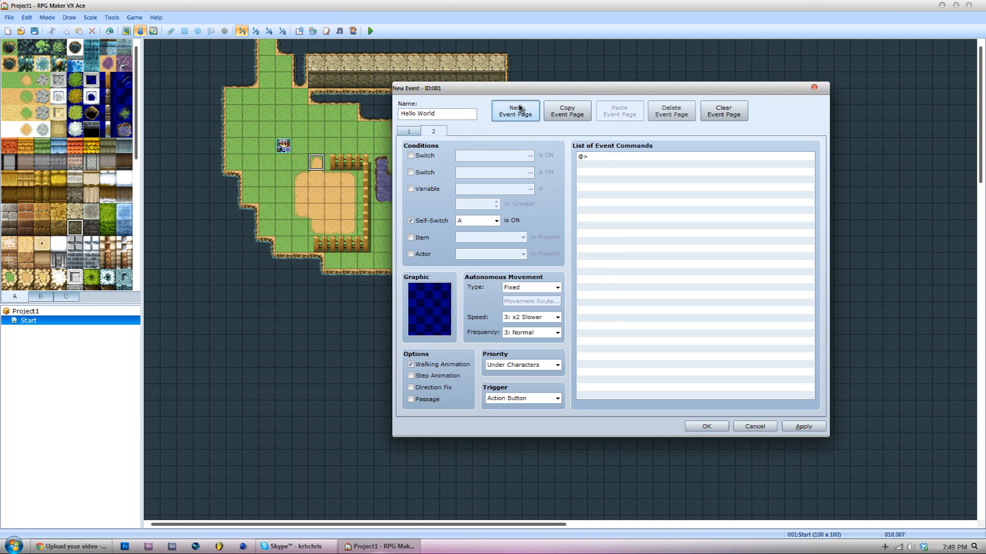
{"action": "left_click", "coordinate": [411, 221]}
{"action": "left_click", "coordinate": [495, 221]}
{"action": "left_click", "coordinate": [494, 239]}
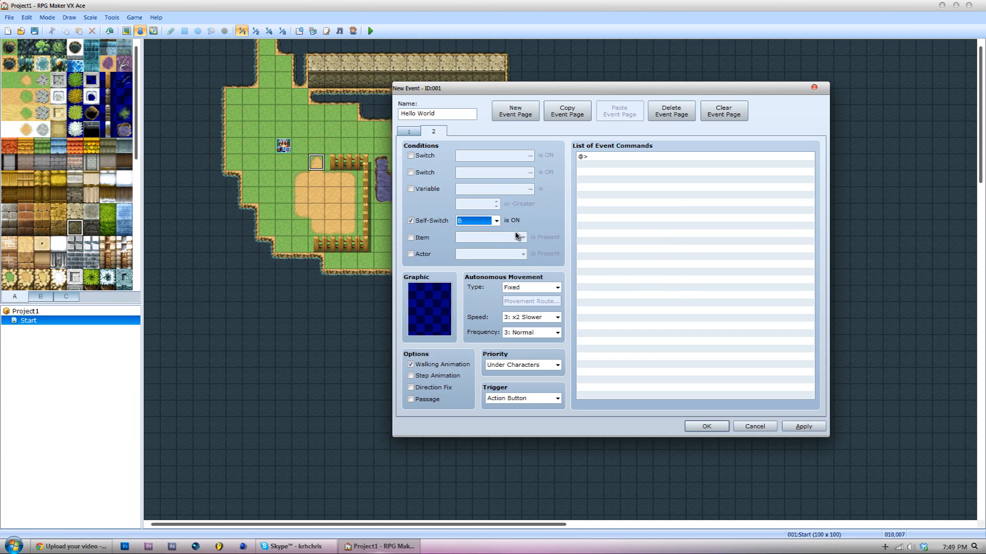
Add a Self-Switch Operation command that turns self-switch A on to the event's first page
{"action": "left_click", "coordinate": [409, 133]}
{"action": "double_click", "coordinate": [671, 163]}
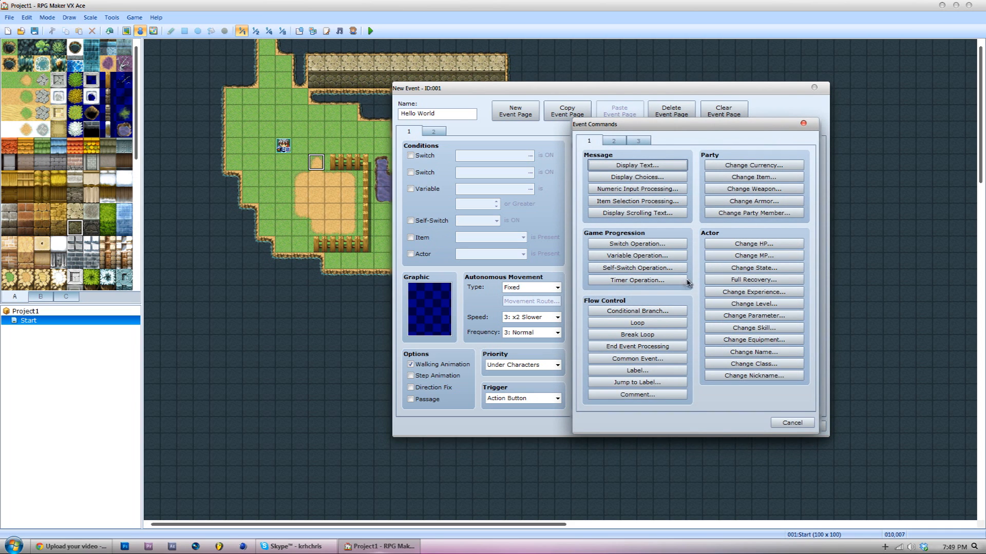
{"action": "left_click", "coordinate": [650, 272]}
{"action": "left_click", "coordinate": [740, 263]}
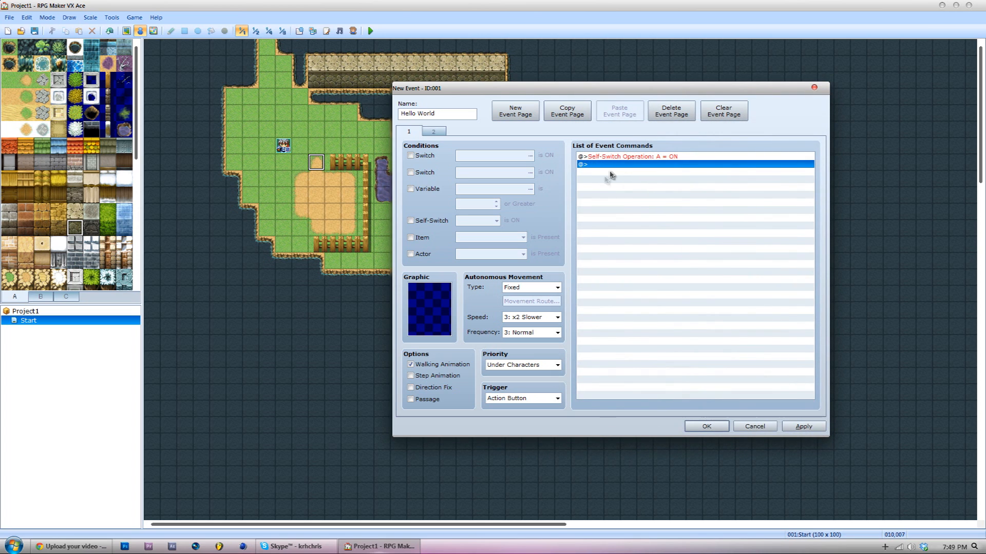
Change the self-switch condition of the event's second page to A
{"action": "left_click", "coordinate": [436, 133]}
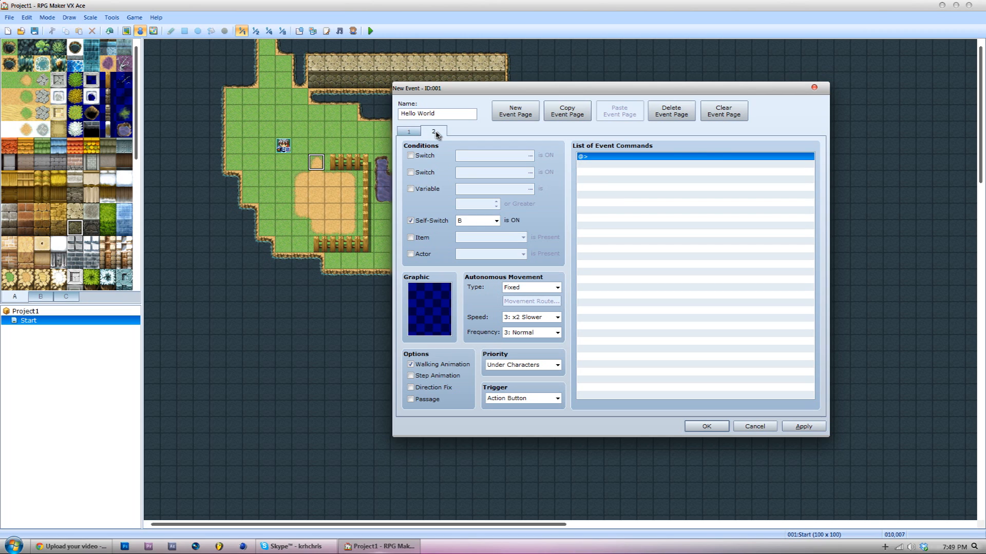
{"action": "left_click", "coordinate": [431, 221]}
{"action": "left_click", "coordinate": [430, 220]}
{"action": "left_click", "coordinate": [494, 221]}
{"action": "left_click", "coordinate": [490, 229]}
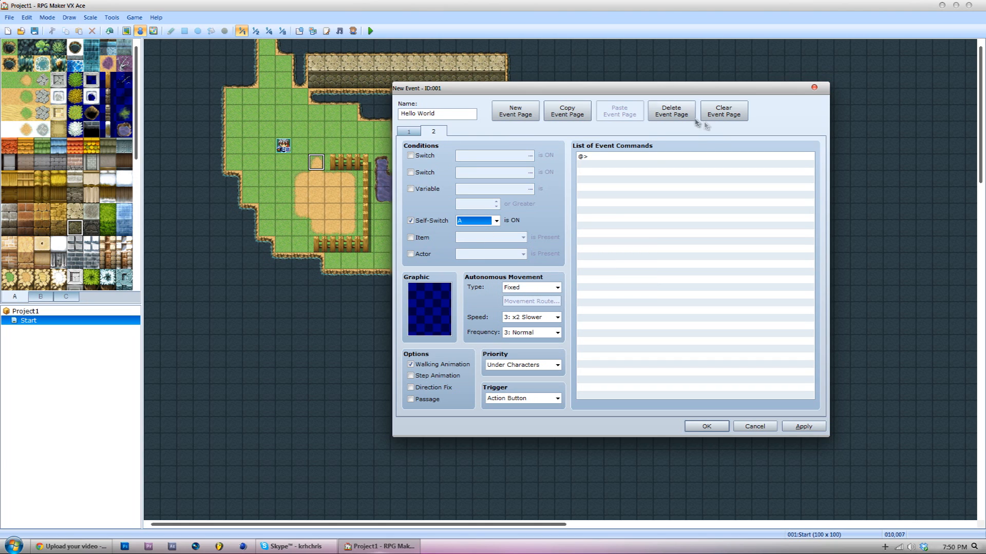
Delete the event's second page and remove the self-switch command from the first page
{"action": "left_click", "coordinate": [678, 116]}
{"action": "left_click", "coordinate": [627, 159]}
{"action": "key", "text": "Delete"}
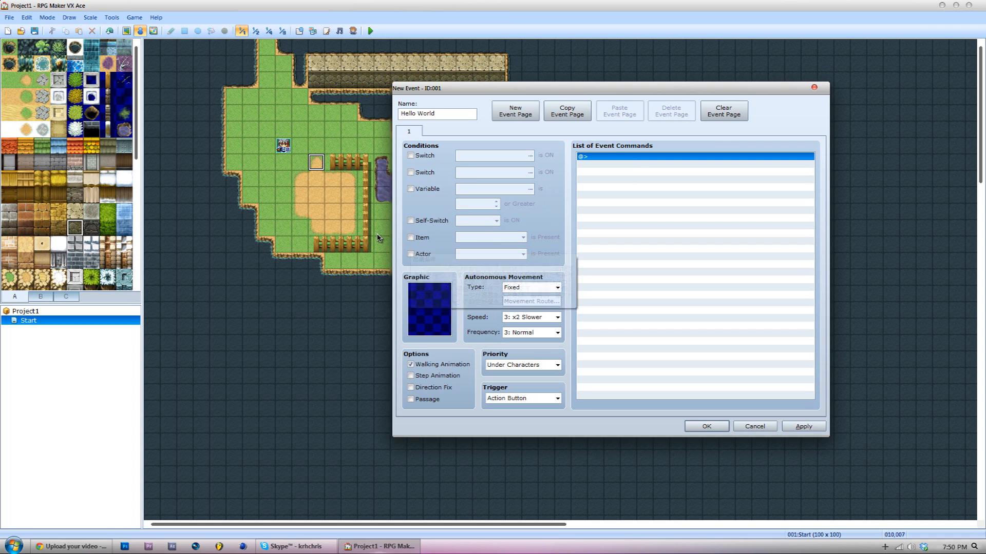
Try out the event's item condition, looking at its list of items, and its actor condition, leaving both disabled
{"action": "left_click", "coordinate": [420, 240]}
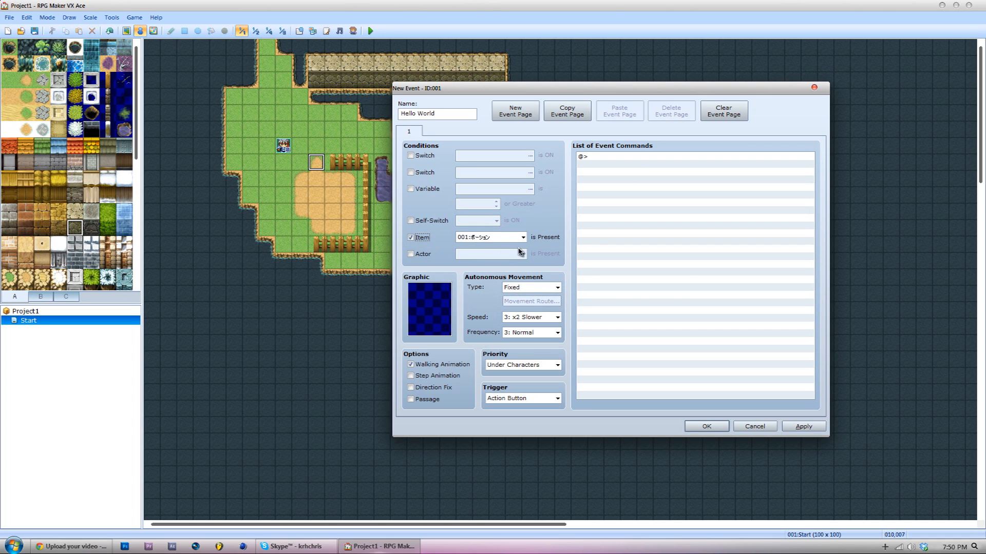
{"action": "left_click", "coordinate": [523, 237]}
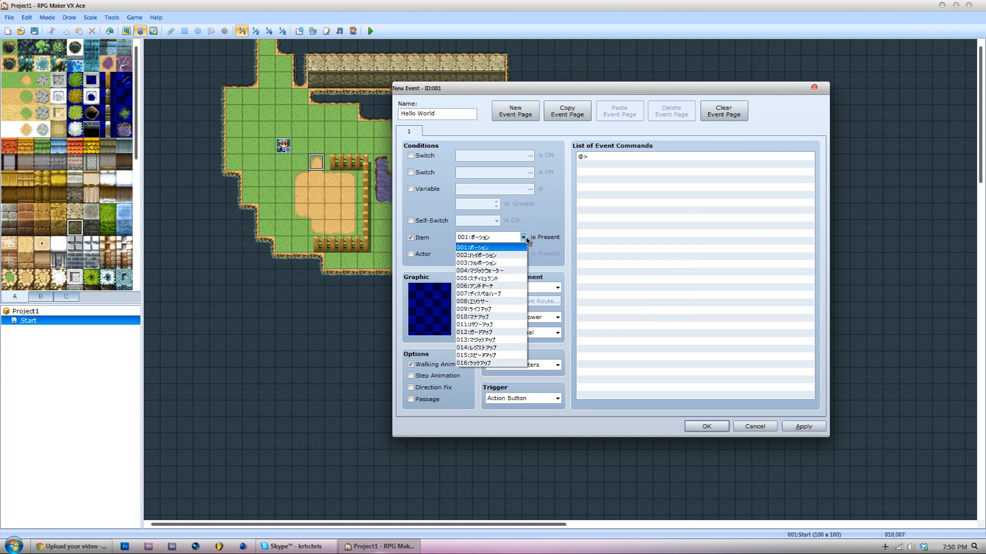
{"action": "left_click", "coordinate": [547, 210]}
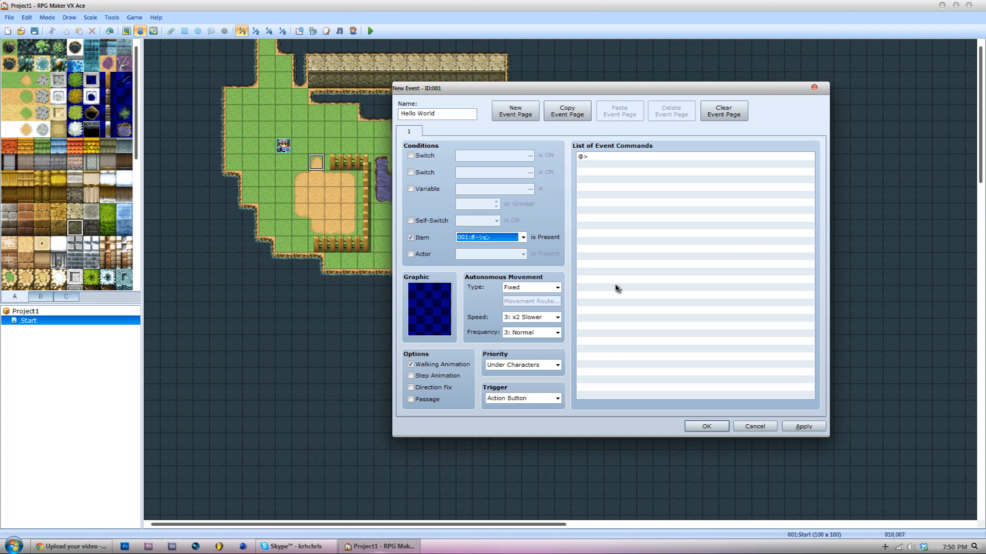
{"action": "left_click", "coordinate": [422, 238]}
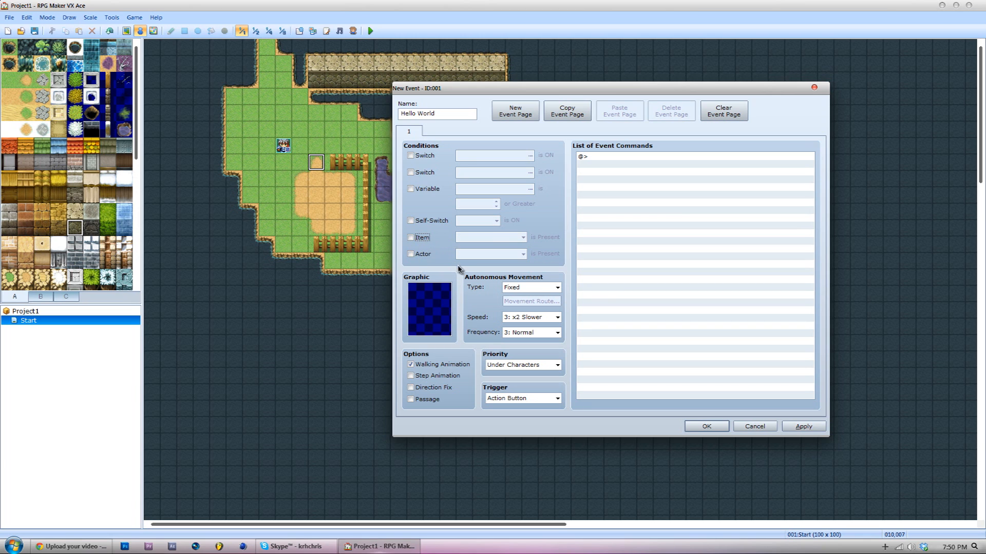
{"action": "left_click", "coordinate": [433, 256]}
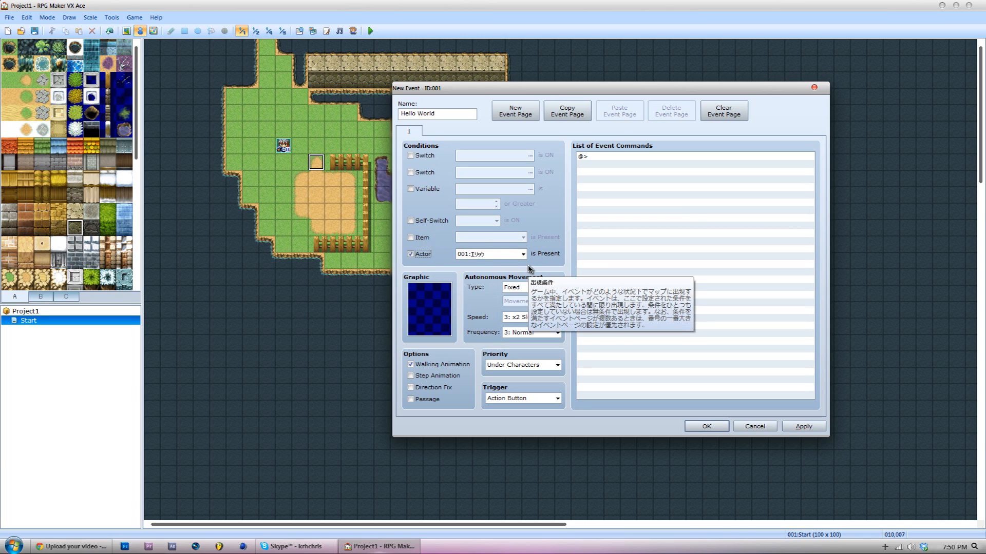
{"action": "left_click", "coordinate": [432, 255]}
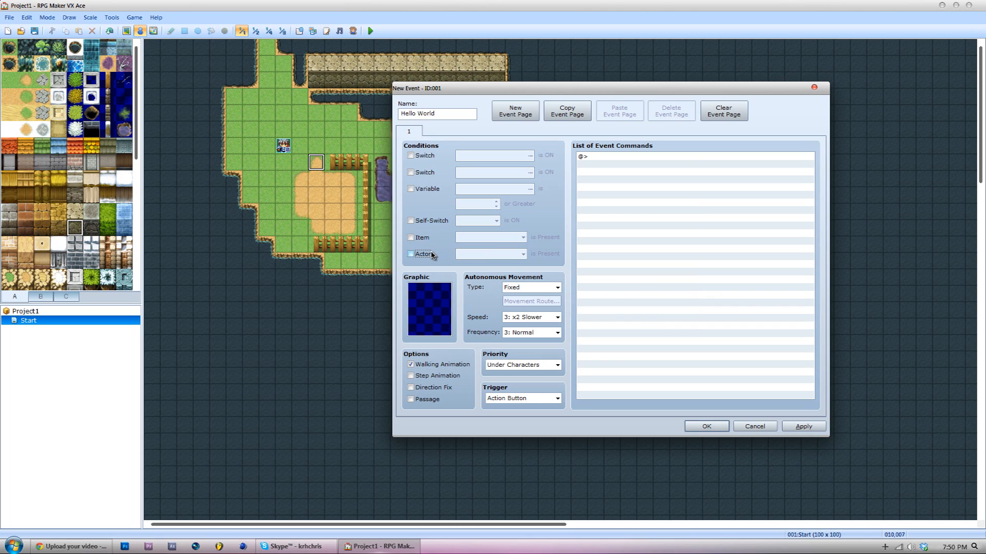